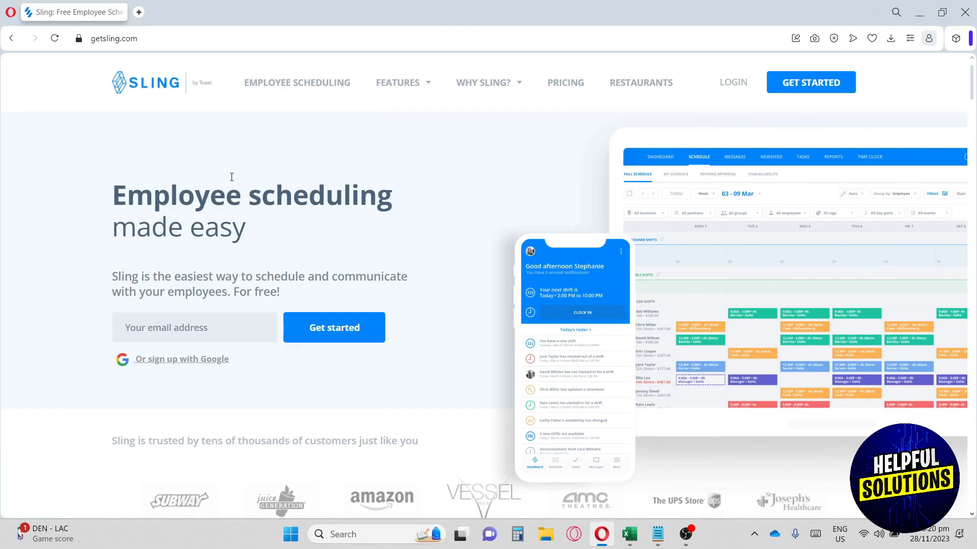
Begin a new Sling sign-up with the 'Or sign up with Google' option instead of e-mail.
scroll(231, 177, down, 1)
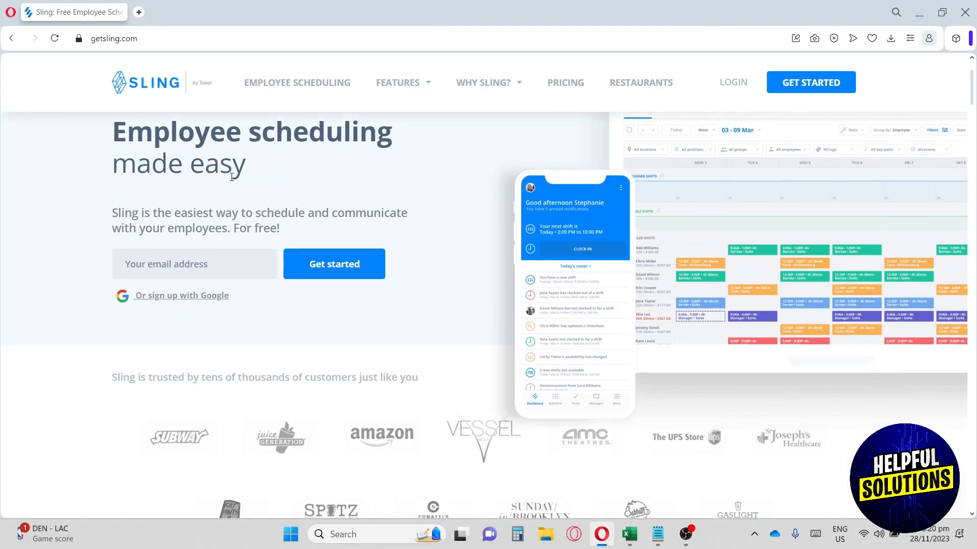
scroll(231, 177, up, 1)
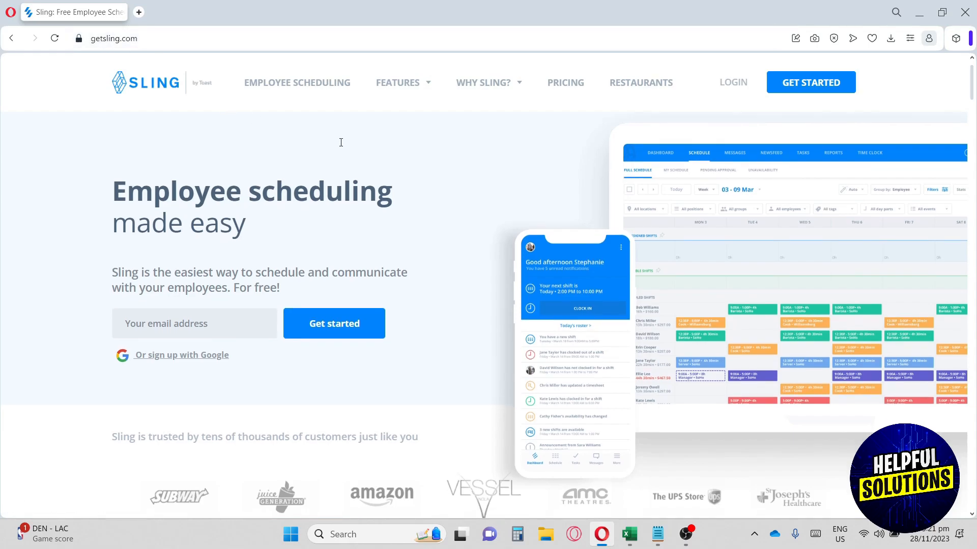
scroll(341, 144, down, 1)
scroll(341, 144, down, 1)
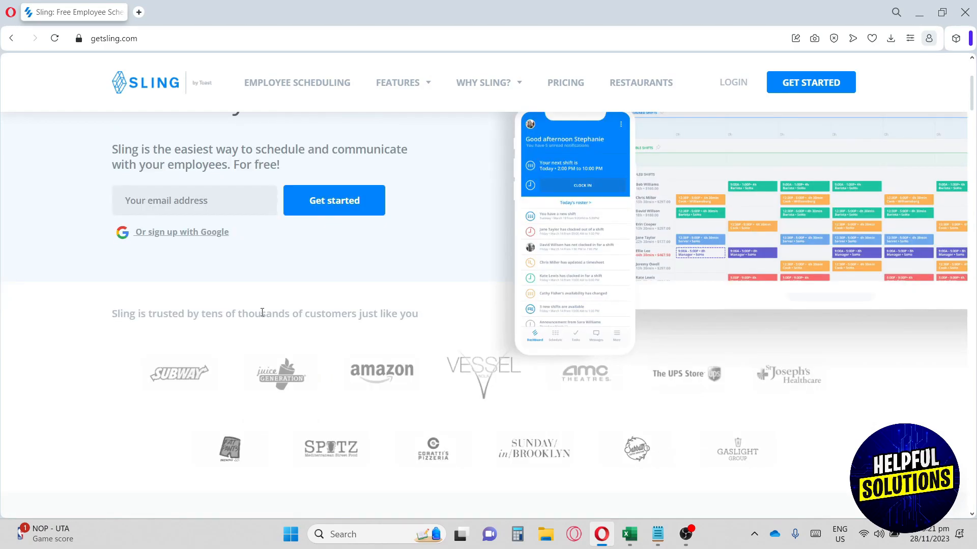
scroll(315, 319, down, 1)
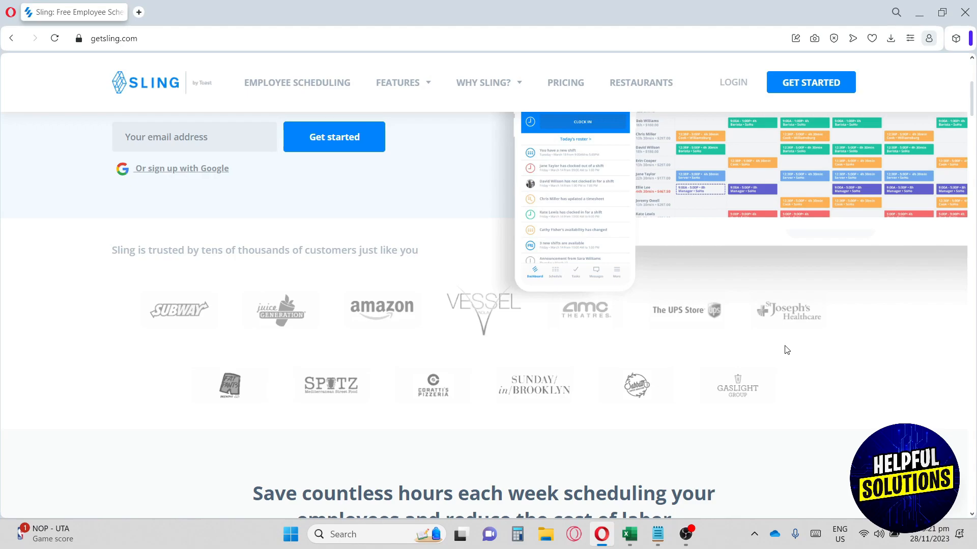
scroll(786, 350, up, 4)
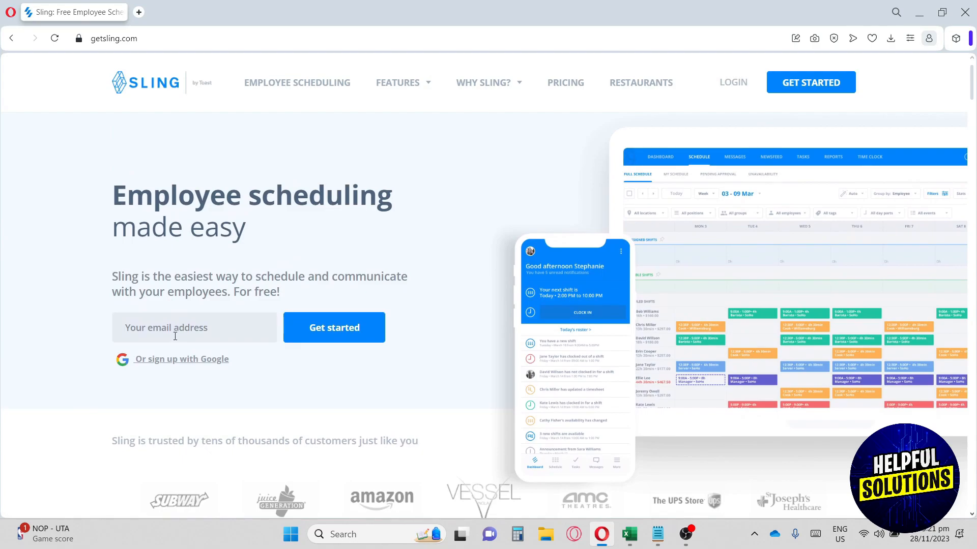
click(185, 331)
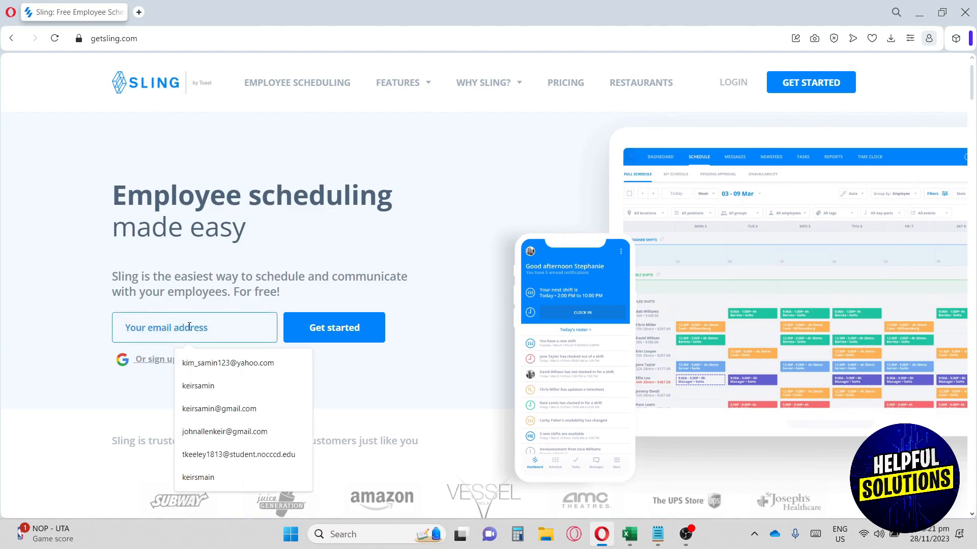
click(382, 381)
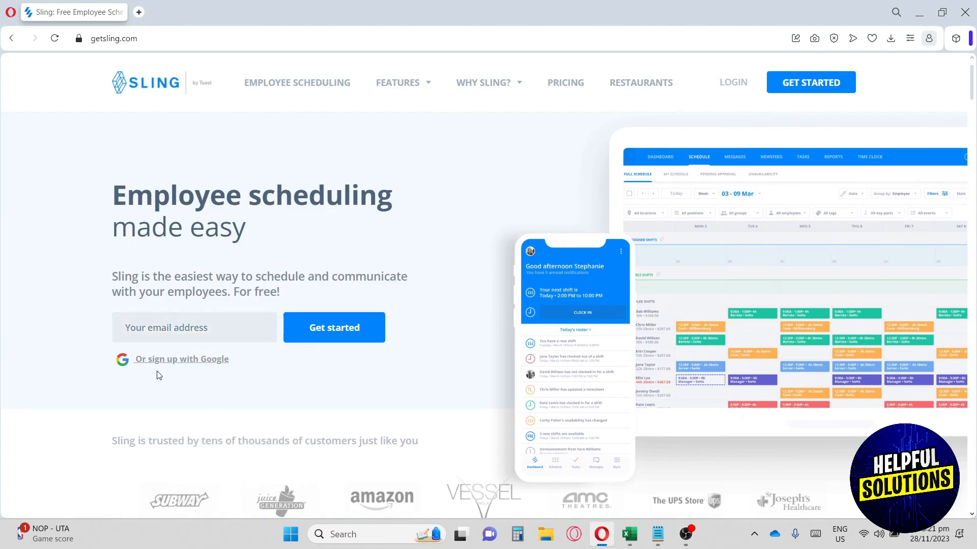
click(191, 363)
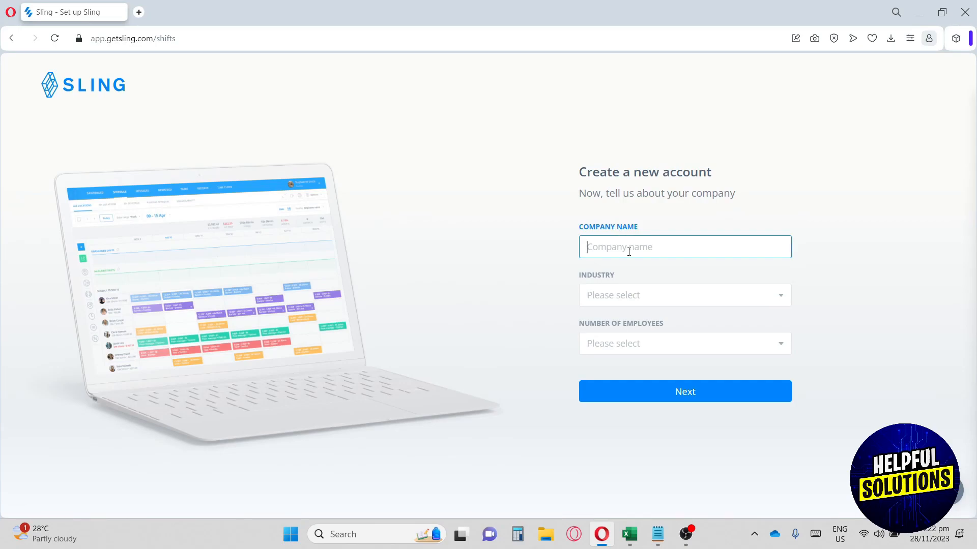
Enter company 'The savvy Shop', industry Café, 1 - 20 employees, and submit the details.
text(The savvy Shop)
click(645, 299)
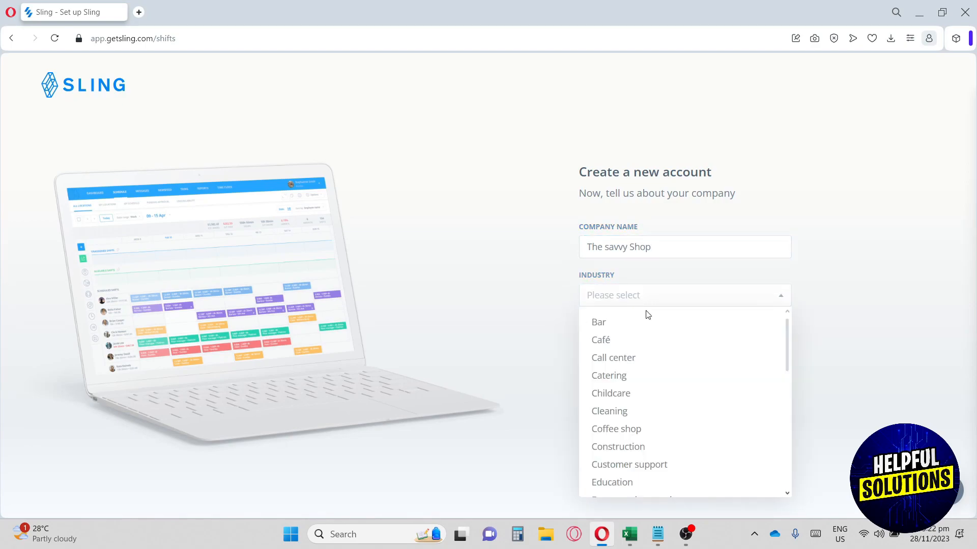
click(655, 348)
click(655, 347)
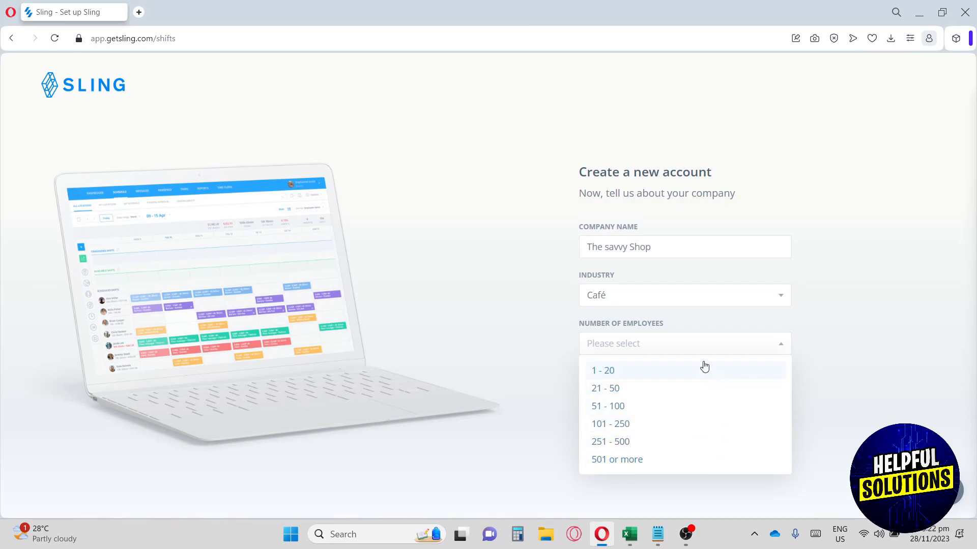
click(610, 372)
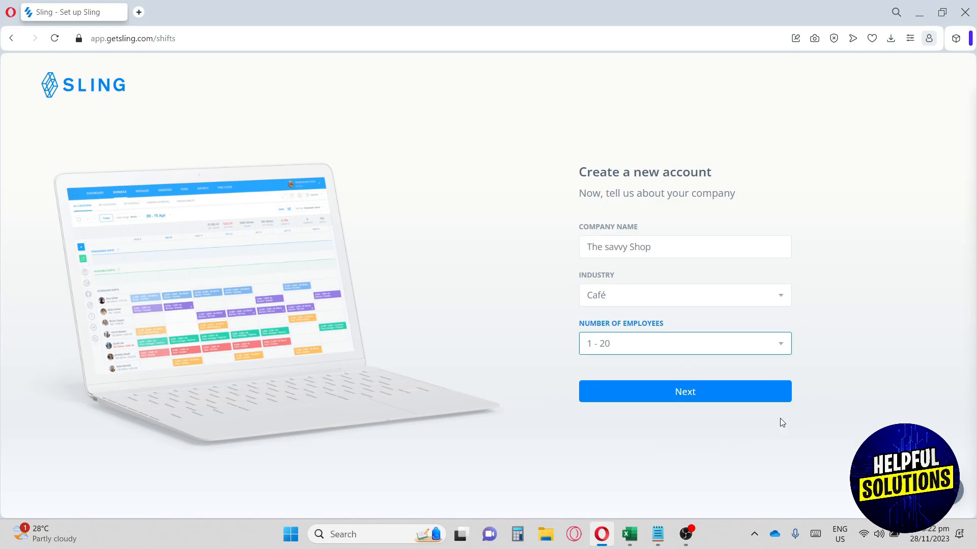
click(653, 389)
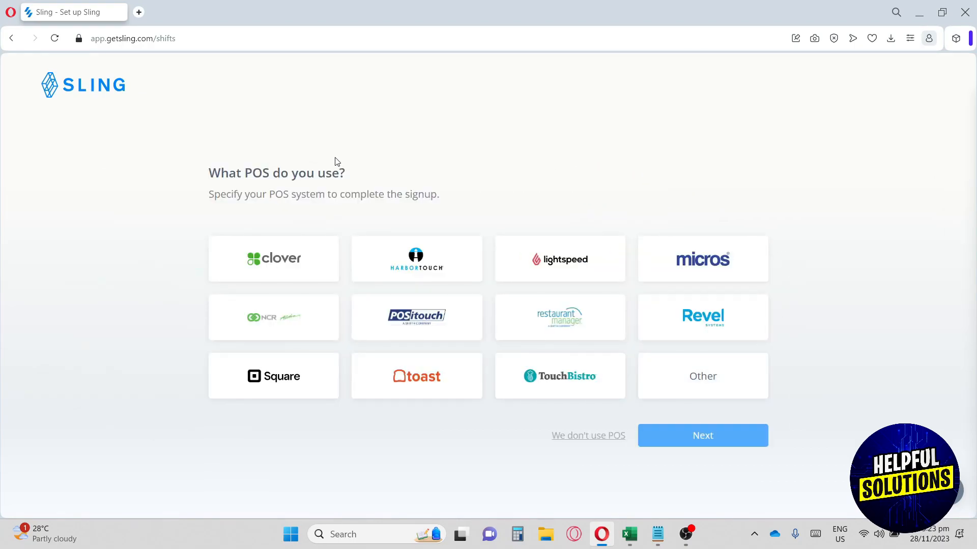
Skip the POS question by choosing 'We don't use POS' after briefly selecting Other.
drag(214, 174, 324, 180)
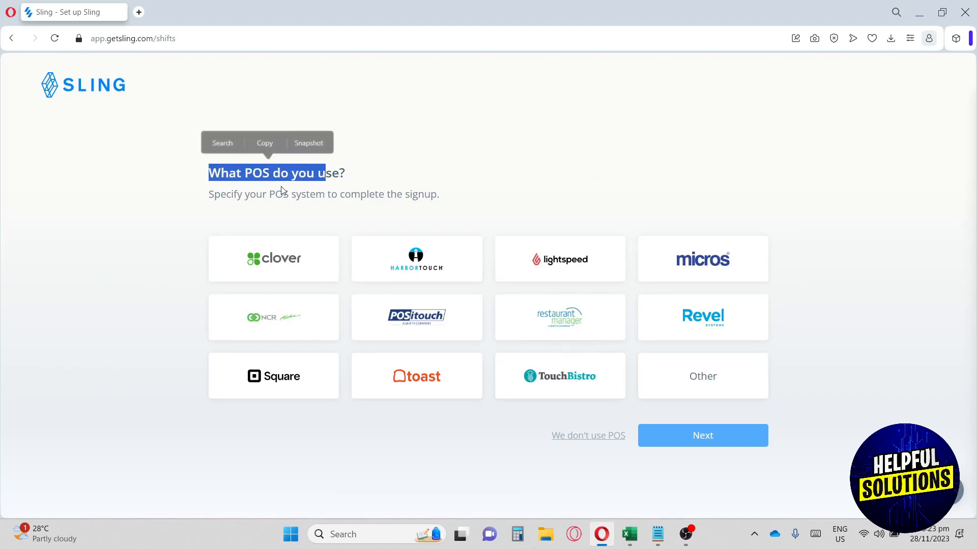
drag(249, 195, 407, 199)
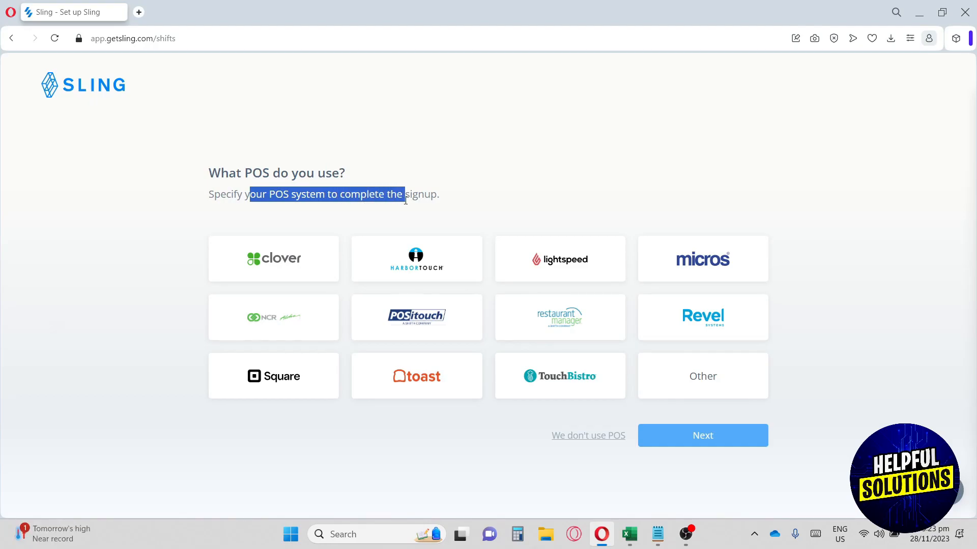
click(705, 376)
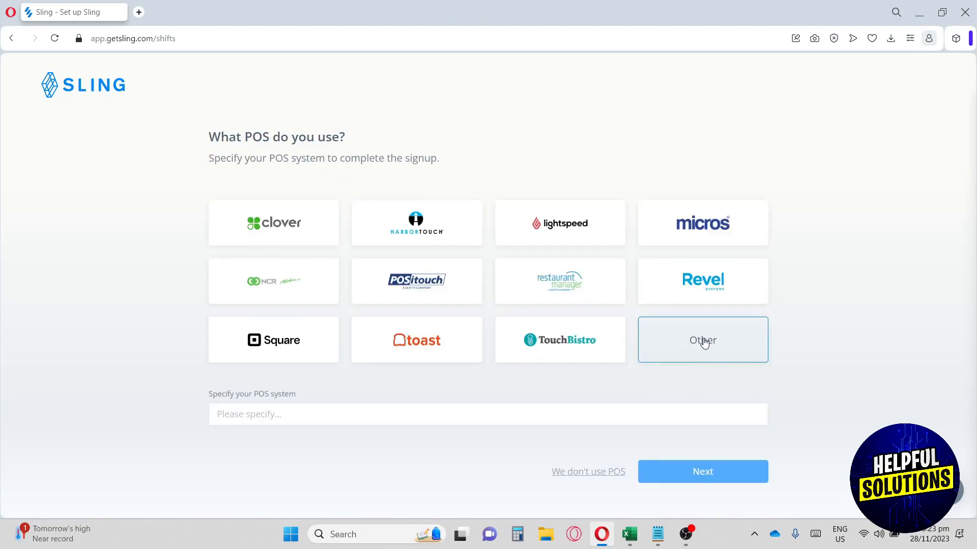
drag(260, 396, 274, 396)
drag(550, 473, 611, 477)
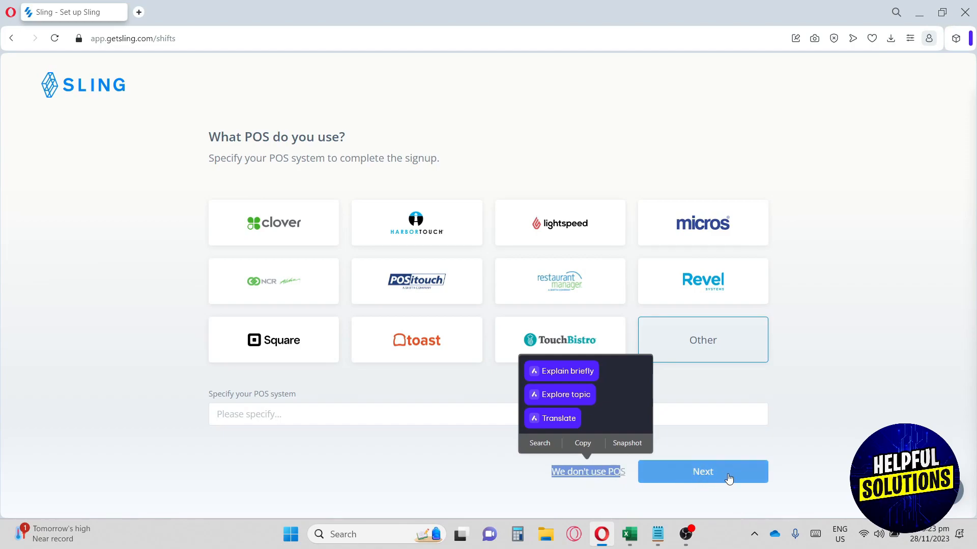
click(592, 493)
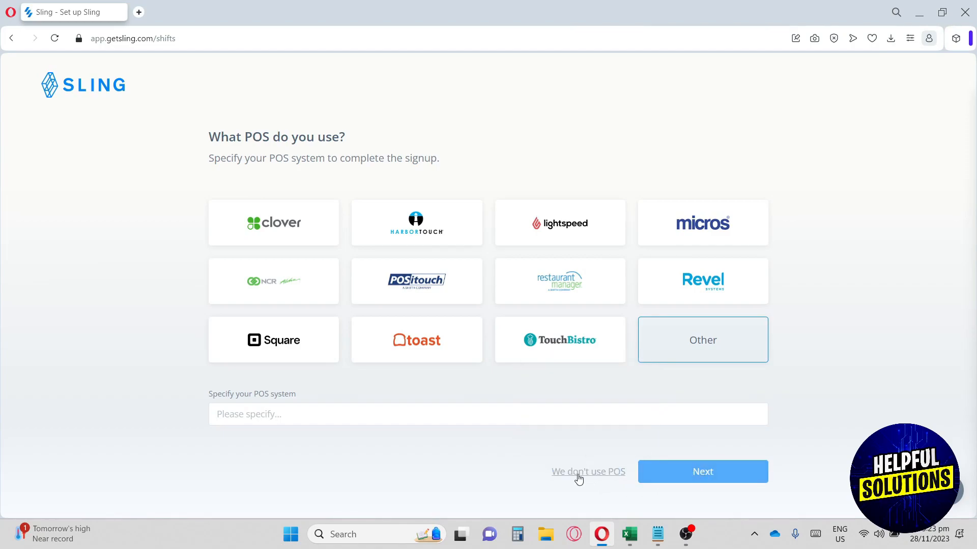
click(587, 472)
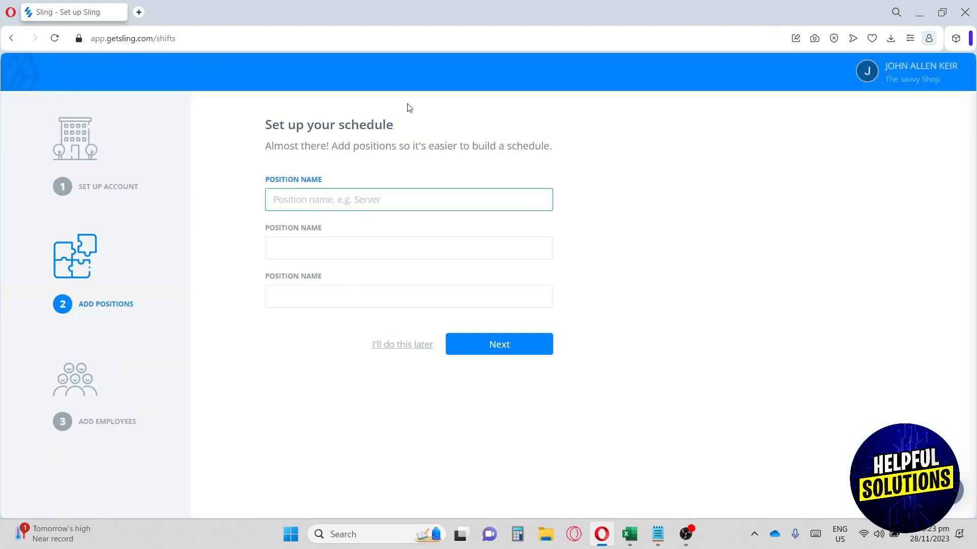
Enter the position names Server, Baker, Cashier and Manager.
drag(260, 126, 440, 132)
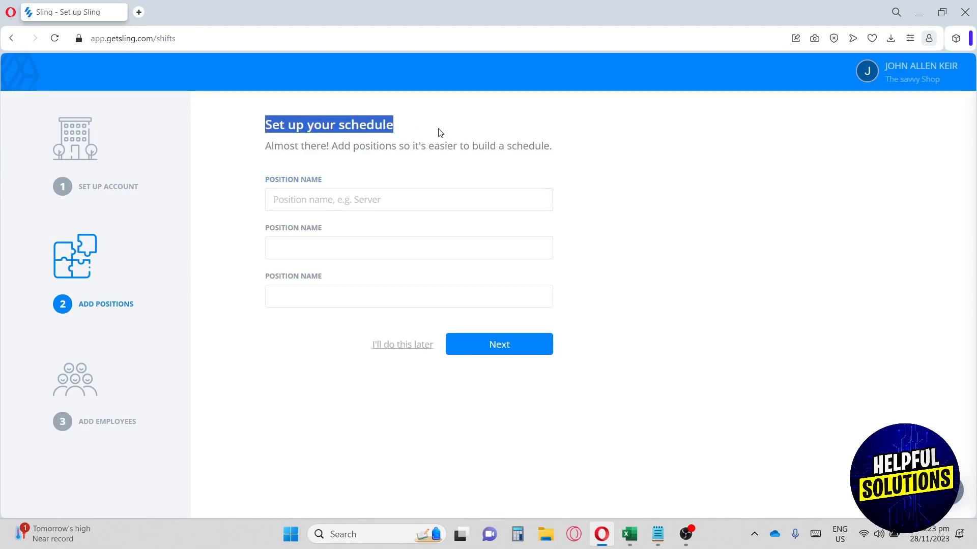
click(355, 199)
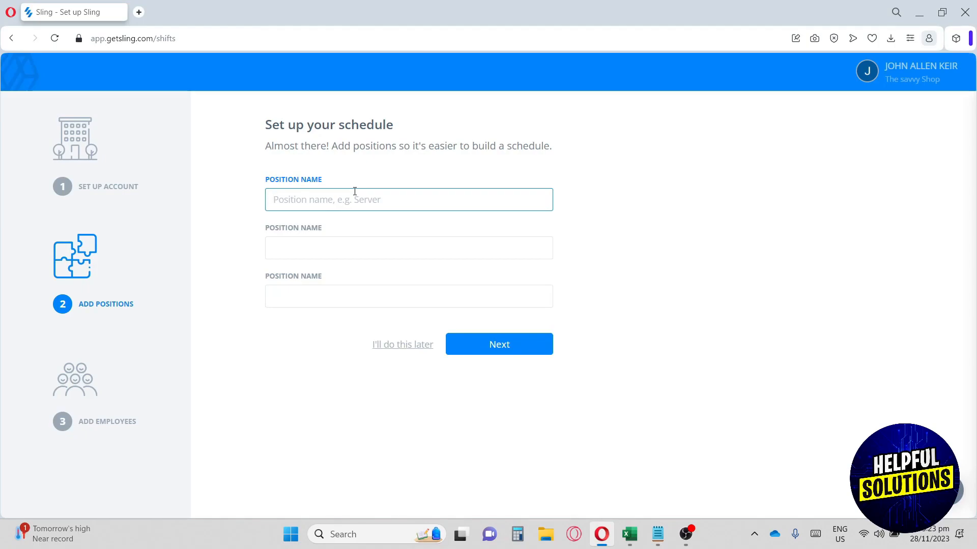
text(Server)
click(341, 252)
text(Baker)
click(340, 299)
text(Cashier)
click(344, 336)
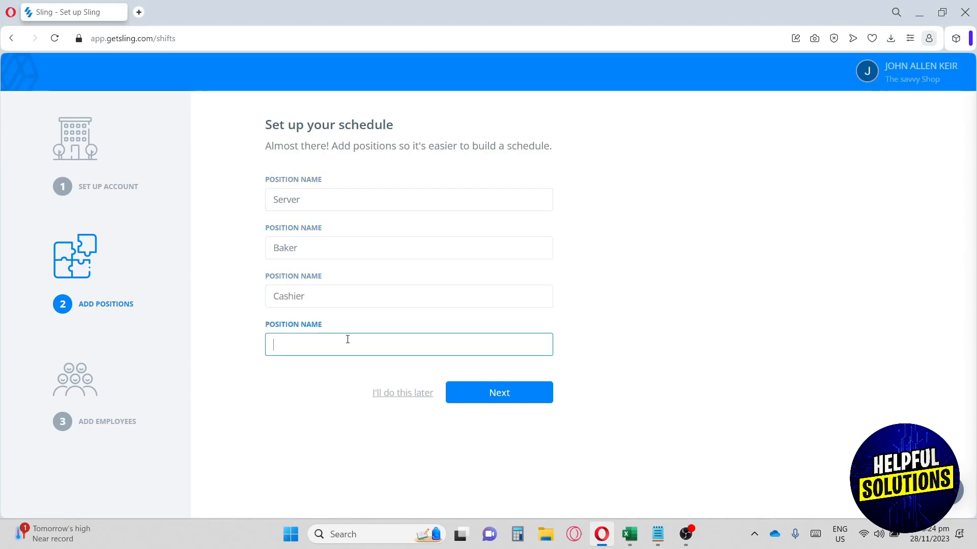
text(Manager)
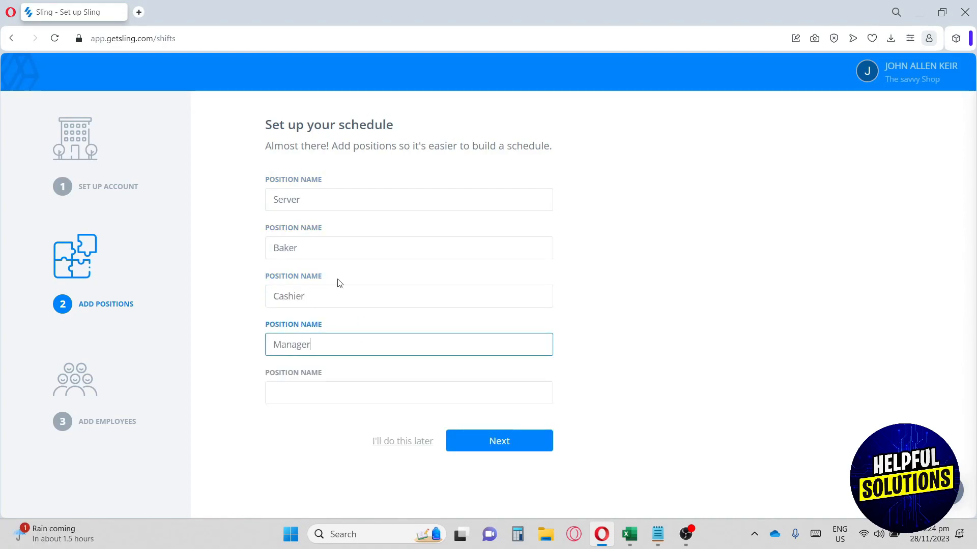
Review the four entered positions and continue to the employee step.
click(337, 201)
click(334, 252)
click(349, 299)
click(370, 335)
click(530, 443)
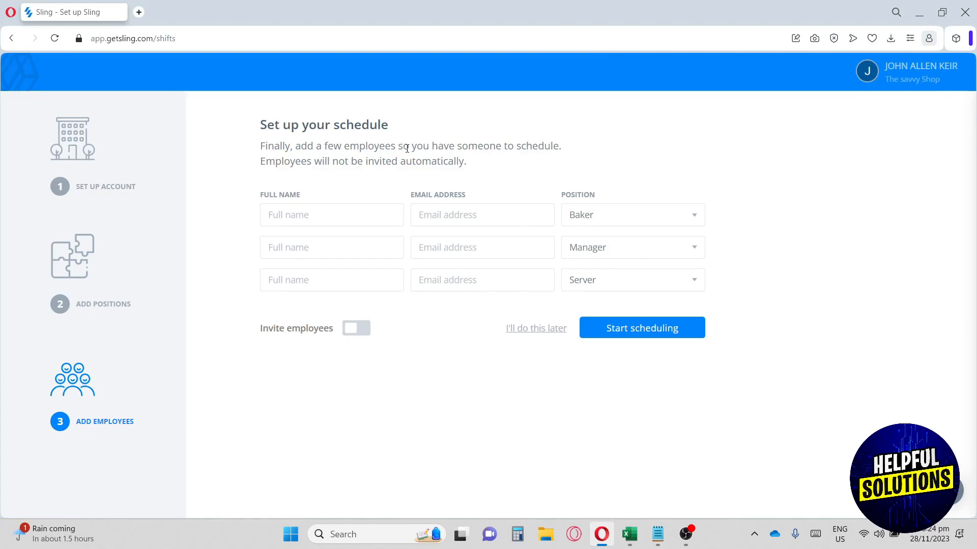
Enter full names and e-mail addresses for the first two employees, including the manager.
click(365, 217)
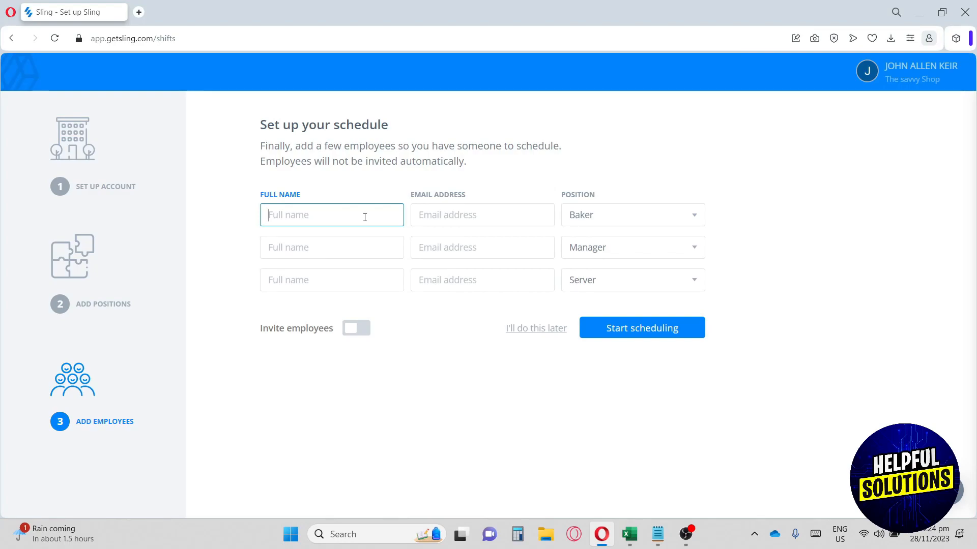
click(458, 218)
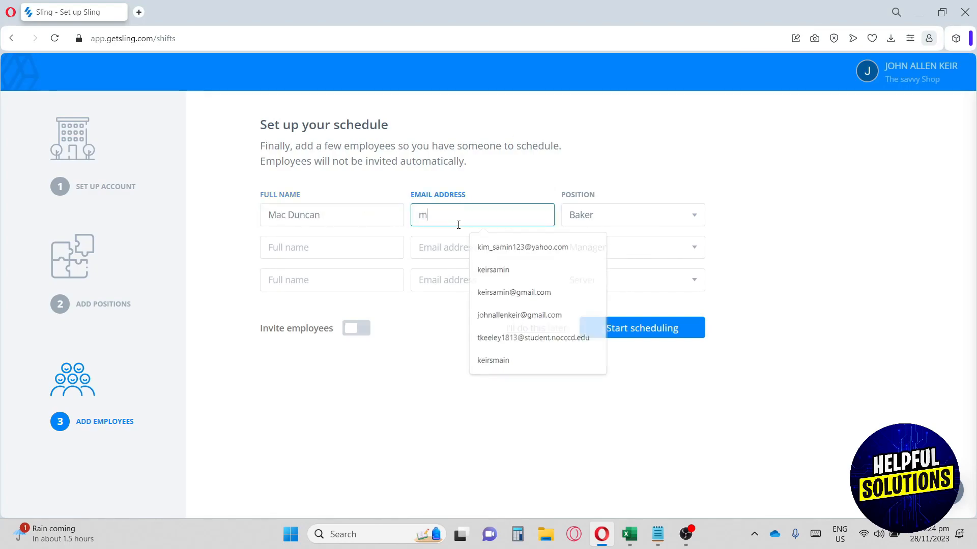
click(344, 253)
click(495, 249)
key(Tab)
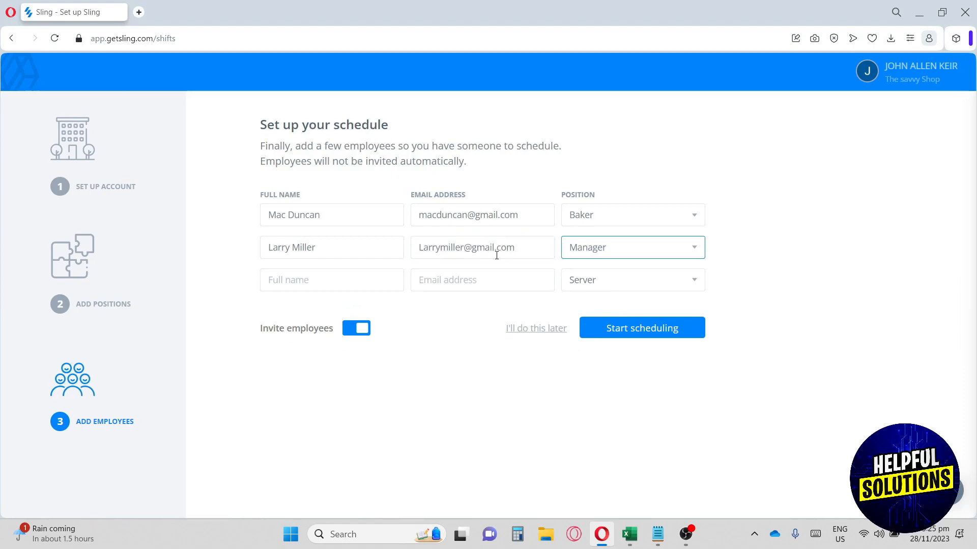
Add the third and fourth employees' names and e-mails, then start scheduling.
click(342, 279)
click(439, 280)
click(298, 312)
click(471, 312)
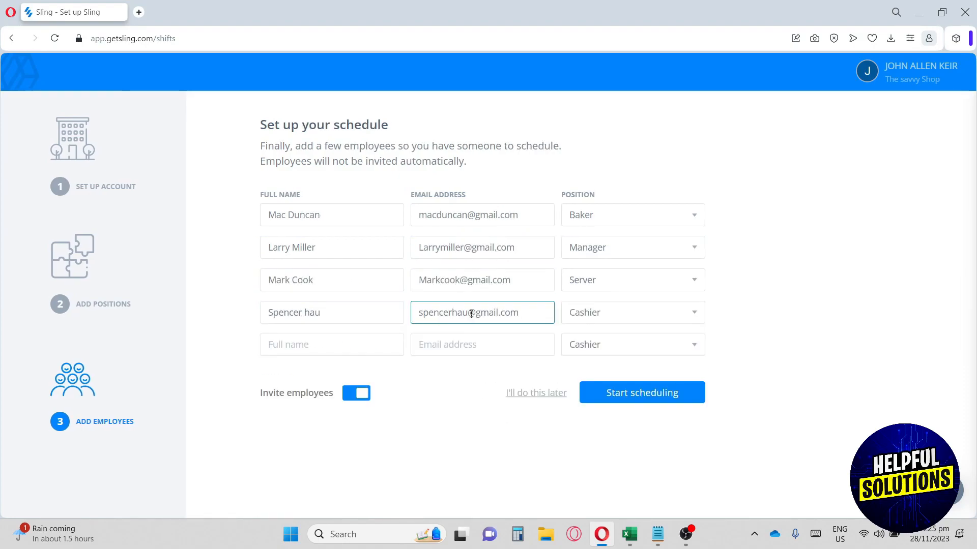
click(458, 201)
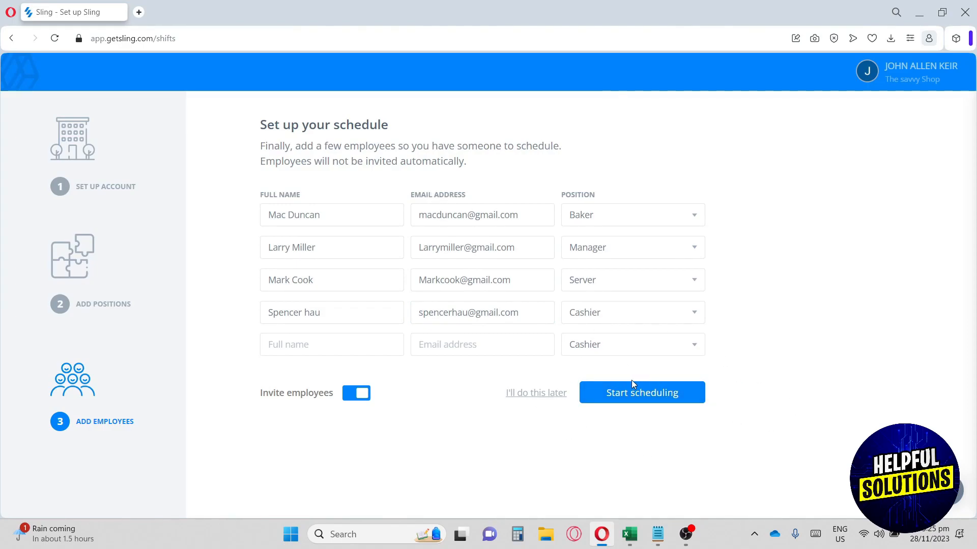
click(621, 408)
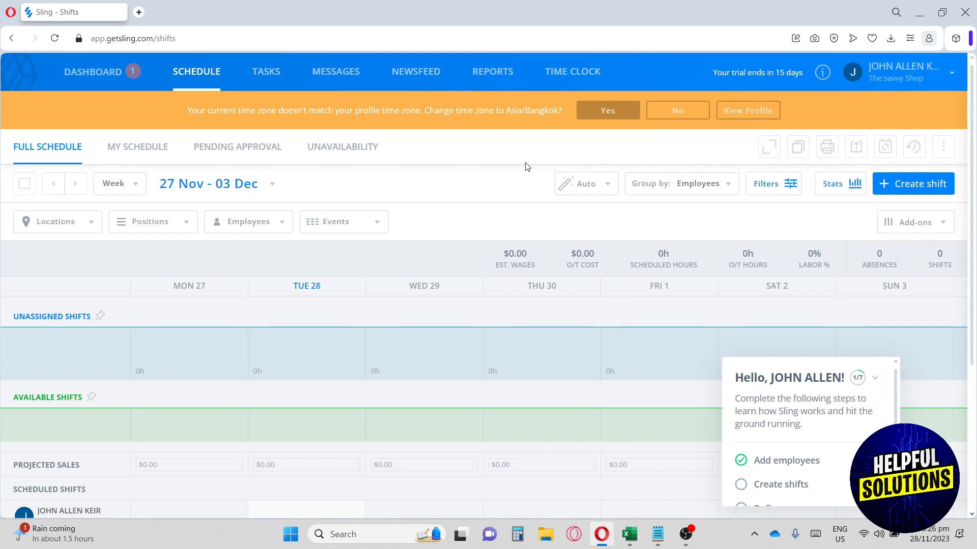
Switch to the Dashboard to see 5 employees, 4 positions, 1 location, no shifts.
click(98, 74)
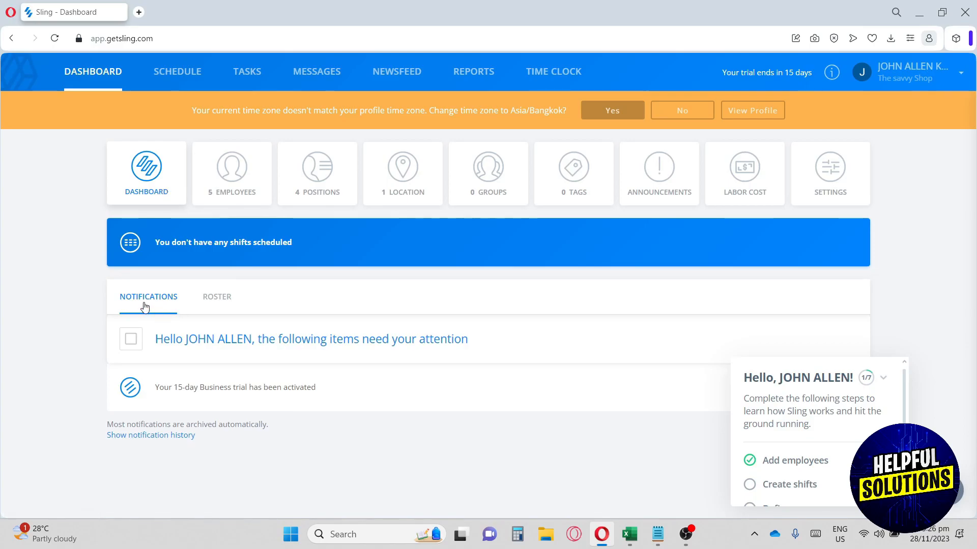
Show the dashboard Roster for Tue 28 Nov, which has nobody scheduled.
click(225, 304)
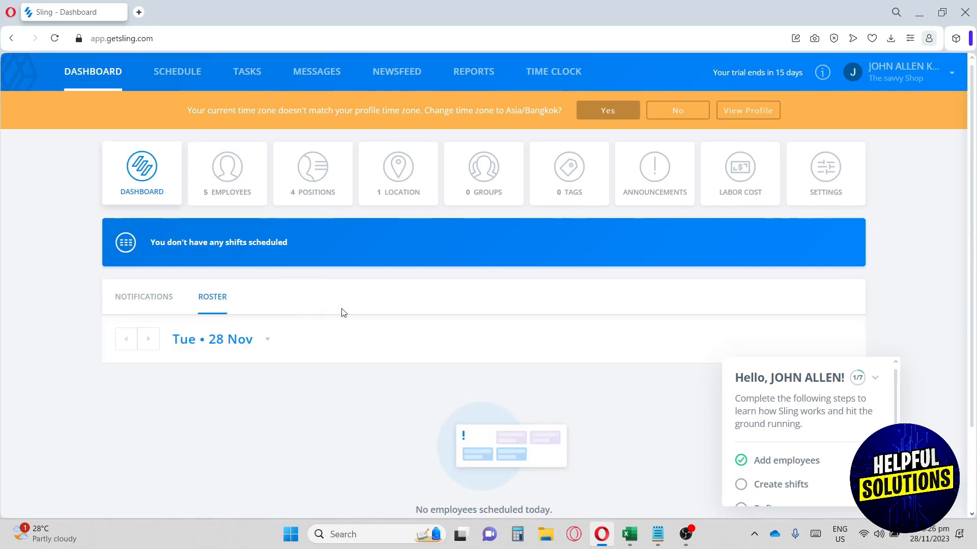
scroll(343, 314, down, 1)
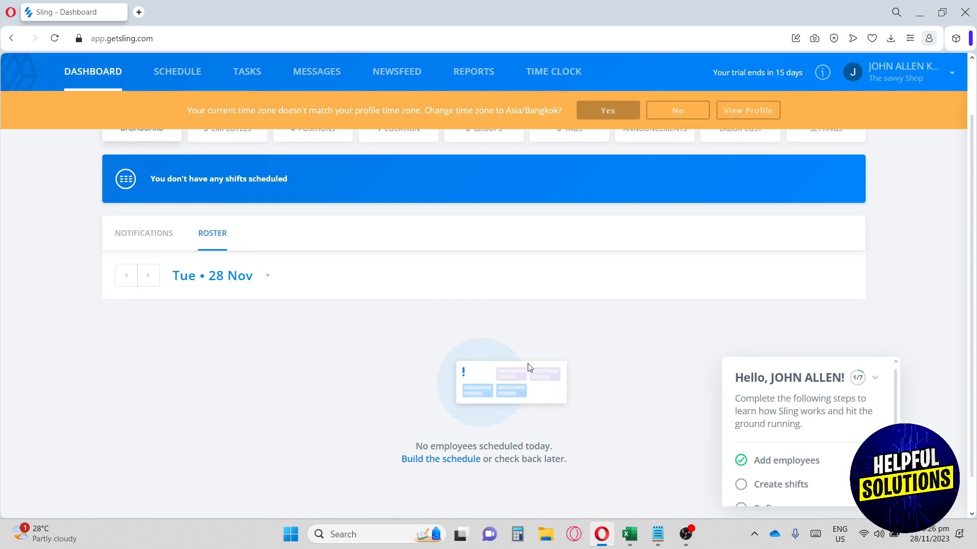
scroll(462, 408, up, 2)
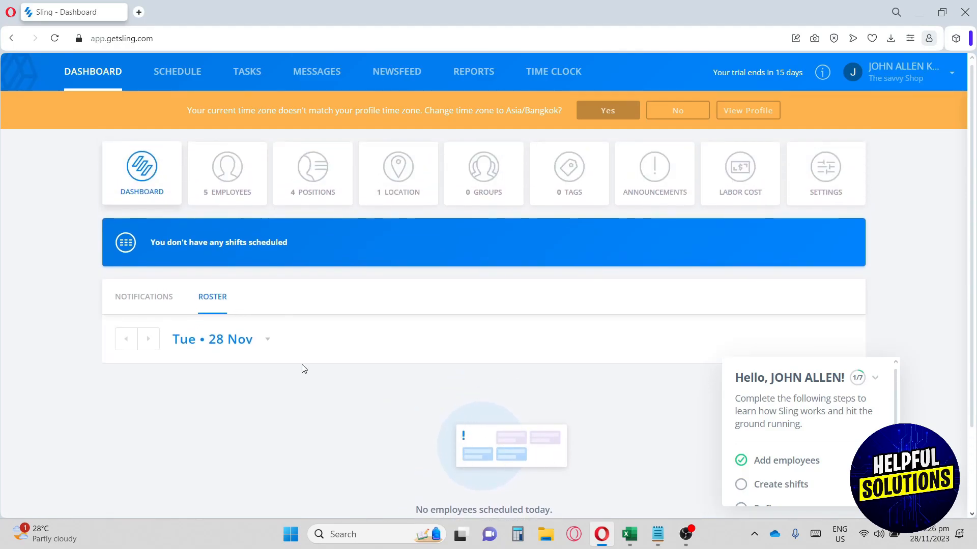
Open the 5 Employees list and scroll through the joined admin and four invited staff.
click(219, 166)
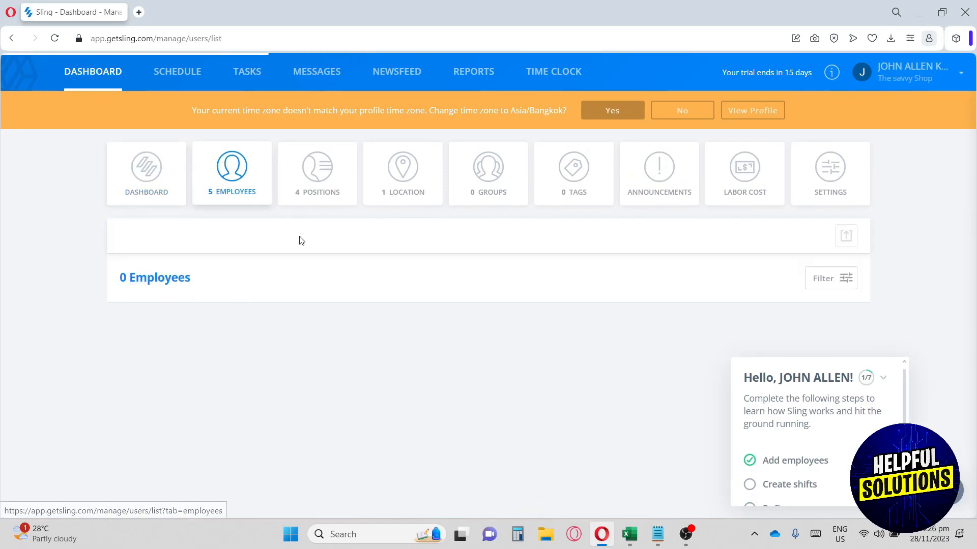
scroll(303, 241, down, 1)
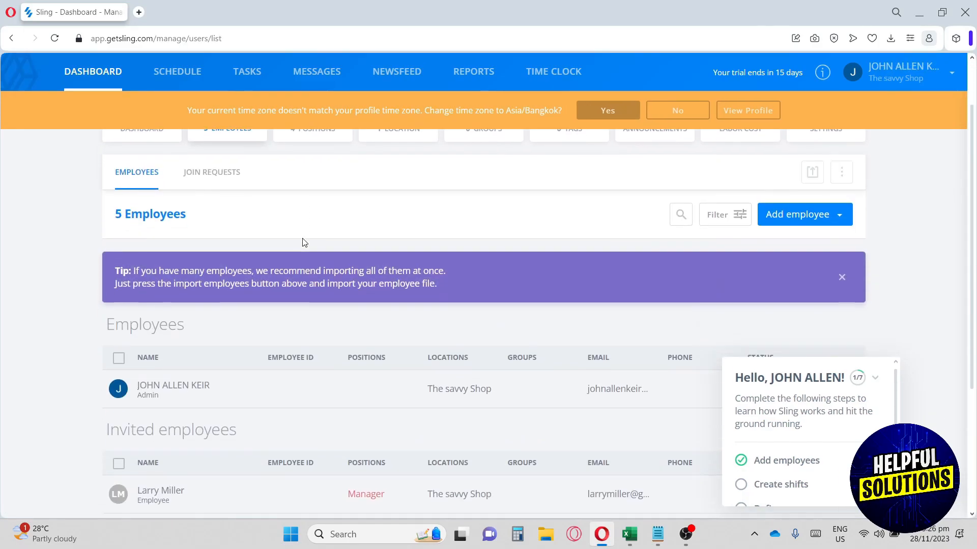
scroll(303, 241, down, 3)
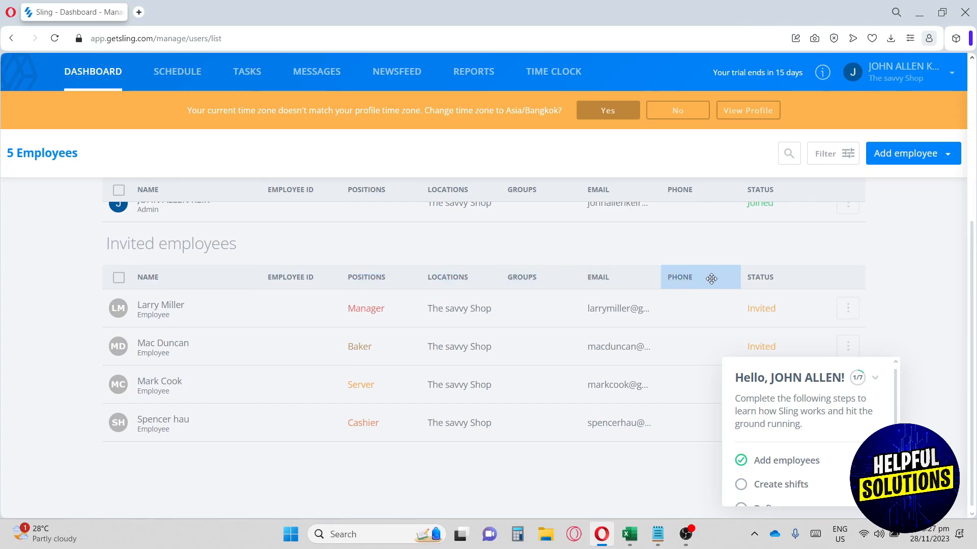
scroll(709, 280, up, 3)
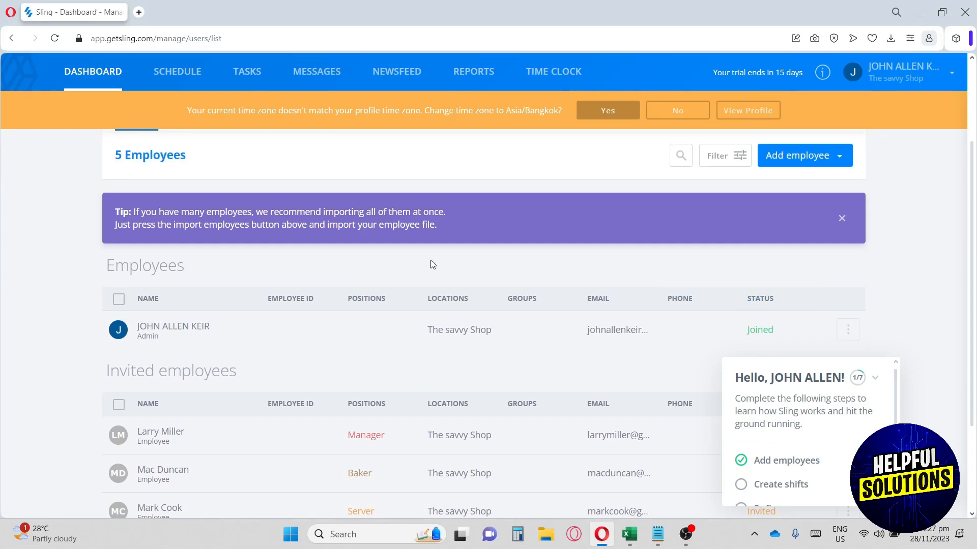
Open the 4 Positions list and scroll through it.
scroll(433, 270, up, 3)
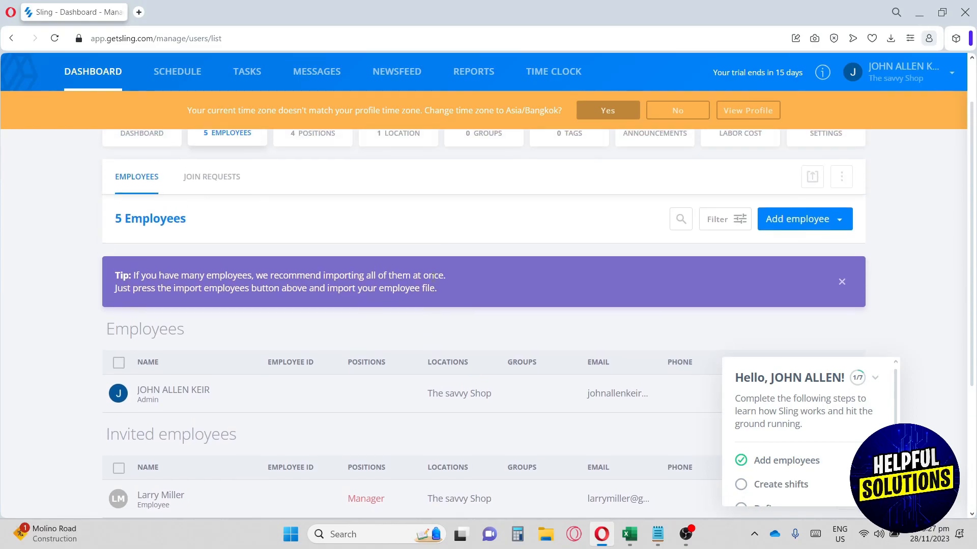
click(304, 173)
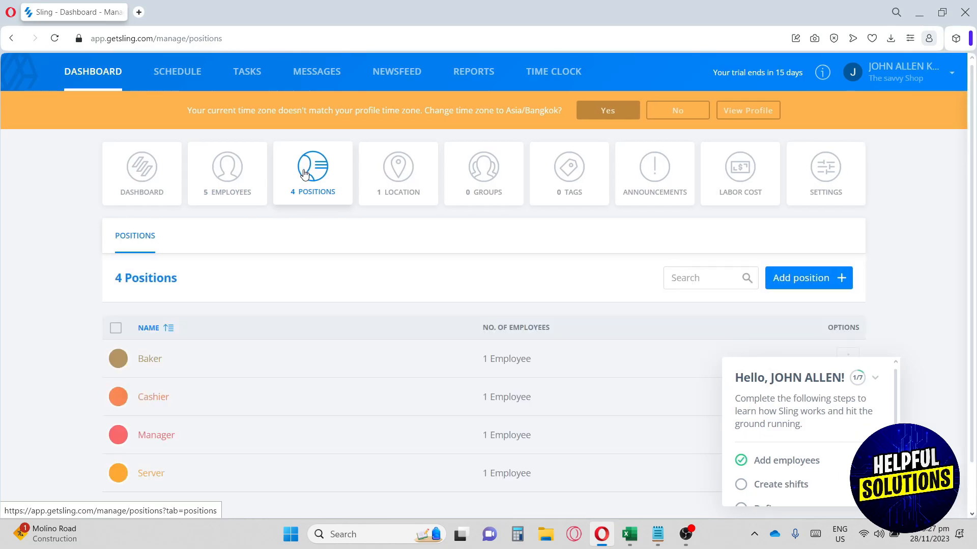
scroll(535, 304, down, 1)
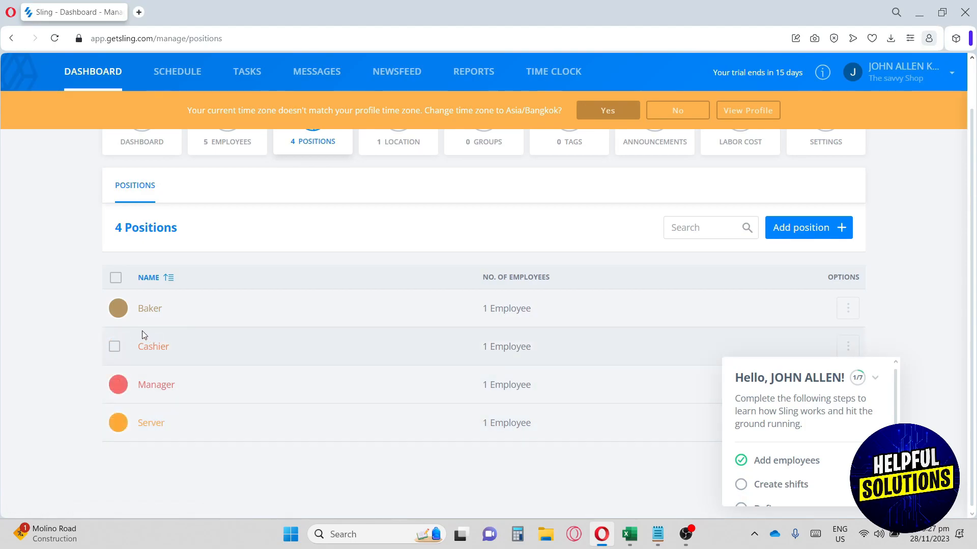
scroll(361, 251, up, 2)
Open the Location page showing The savvy Shop in Asia/Manila with 5 employees.
click(399, 171)
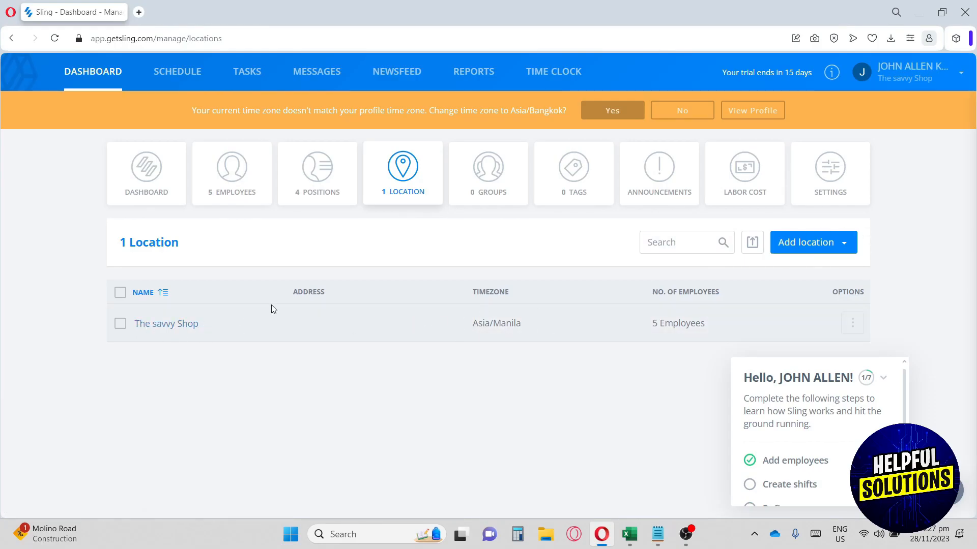
drag(292, 292, 332, 295)
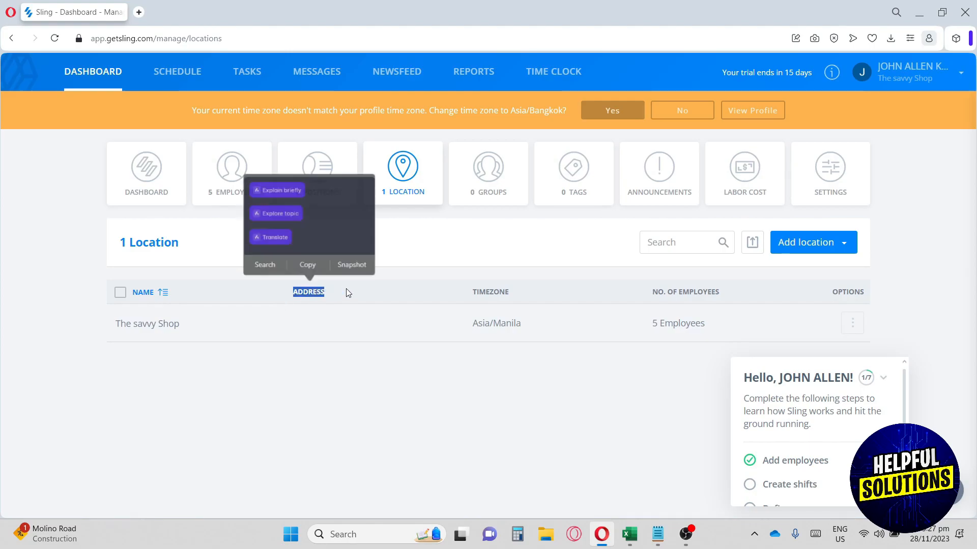
double_click(472, 292)
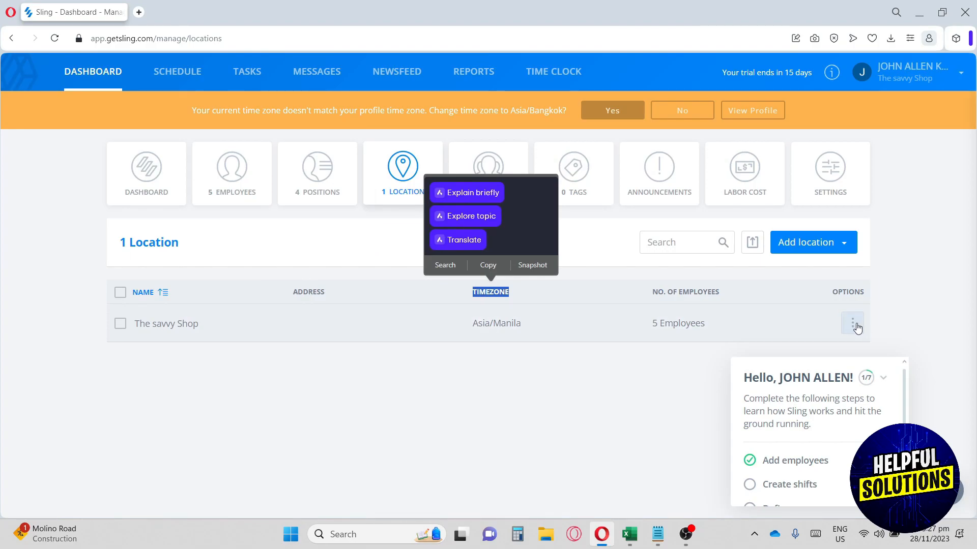
click(643, 296)
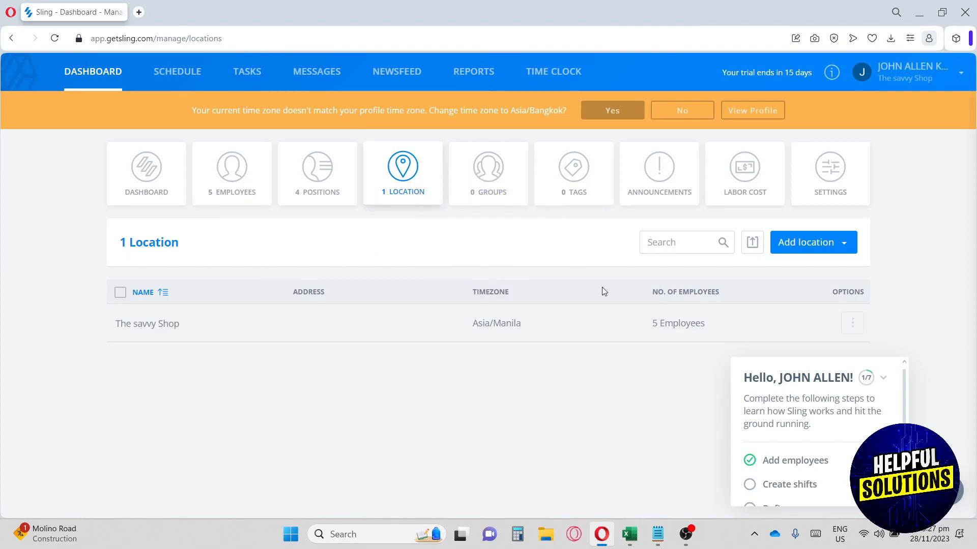
Visit the empty Groups, Tags and Announcements pages, ending on Labor Cost settings.
click(489, 197)
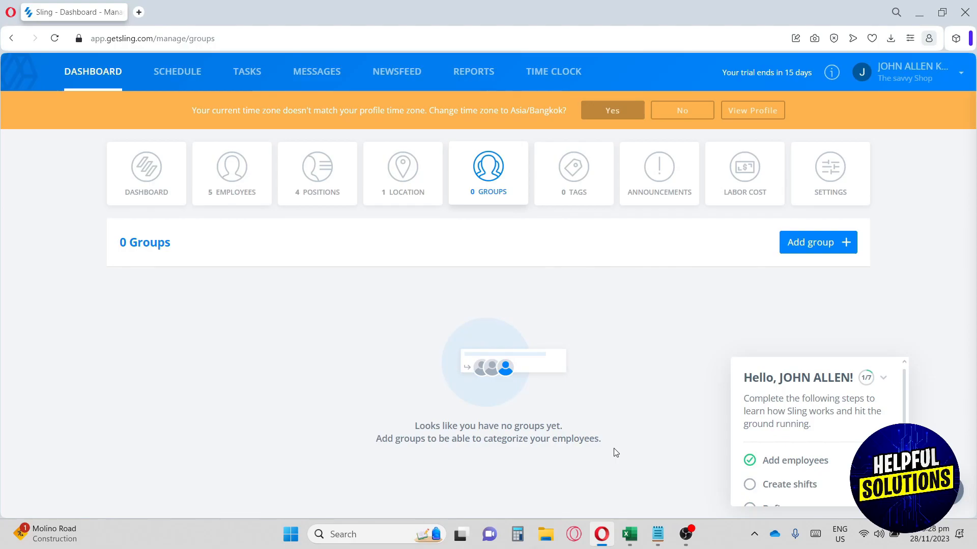
click(557, 181)
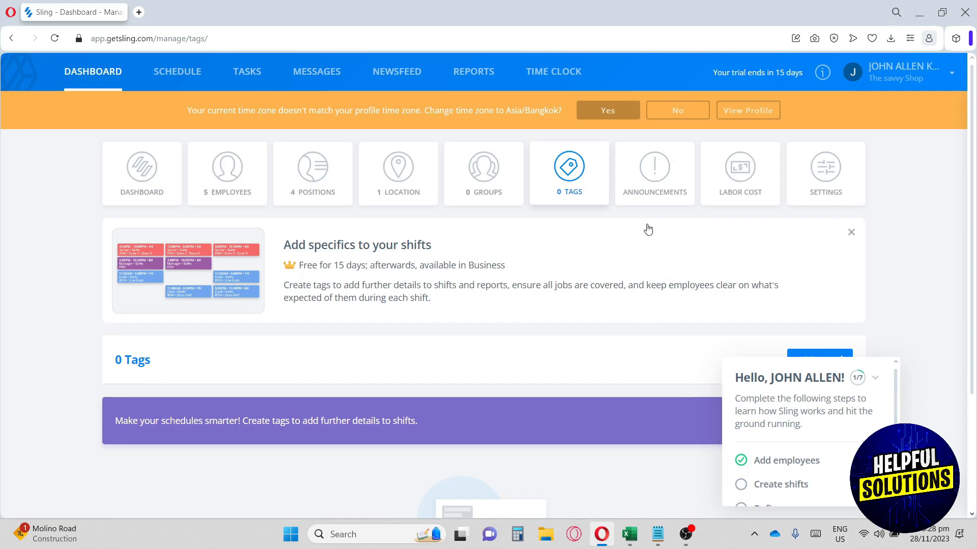
click(646, 179)
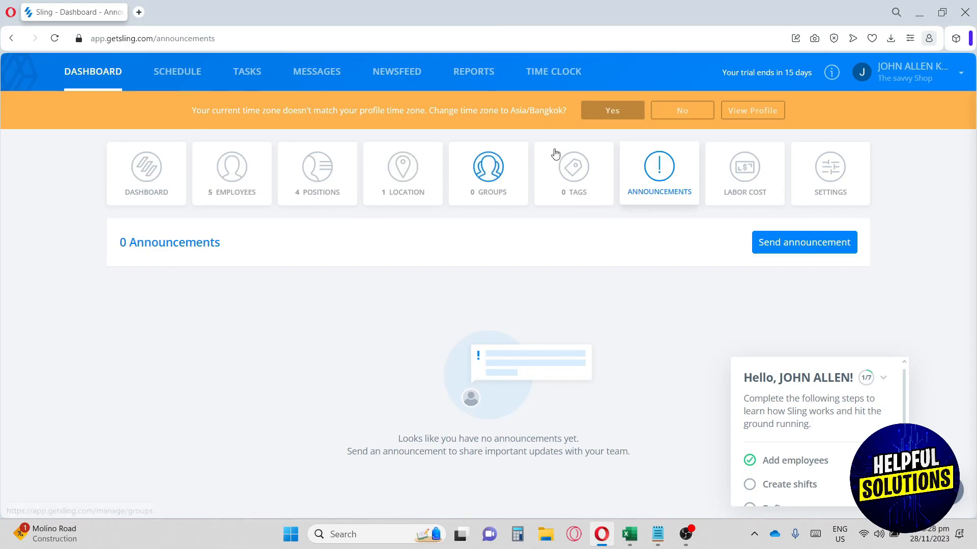
click(745, 188)
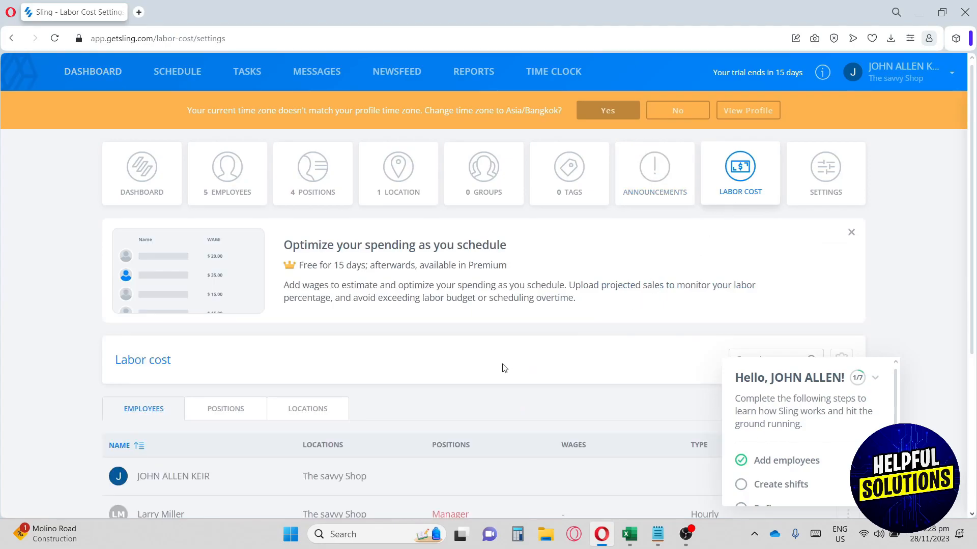
Go back to Settings, then open the 27 Nov – 03 Dec weekly schedule.
scroll(504, 368, down, 1)
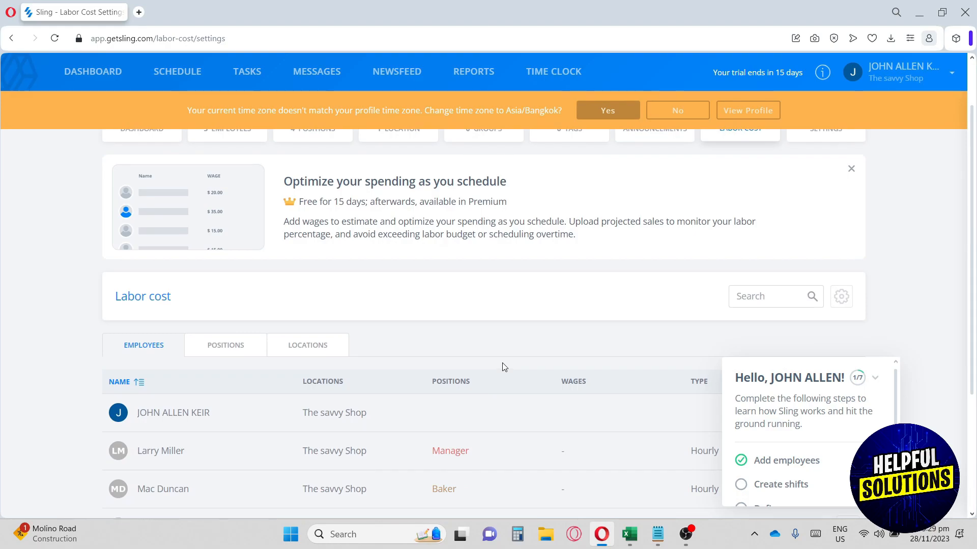
scroll(504, 367, down, 1)
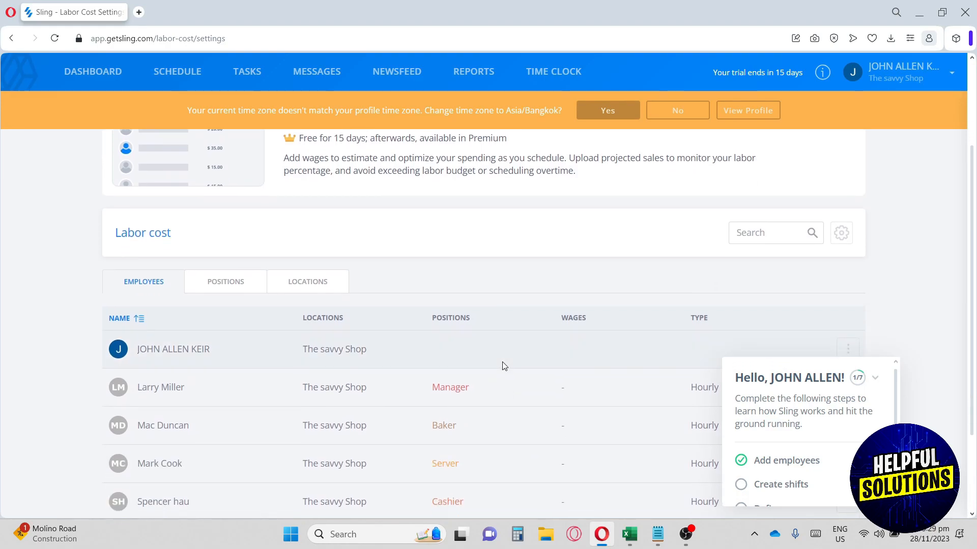
scroll(504, 366, down, 1)
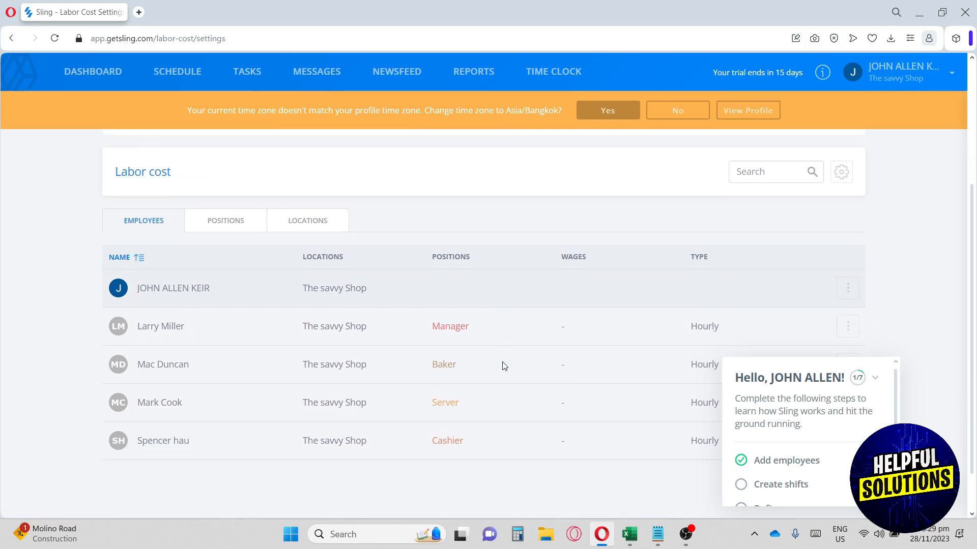
scroll(504, 366, up, 1)
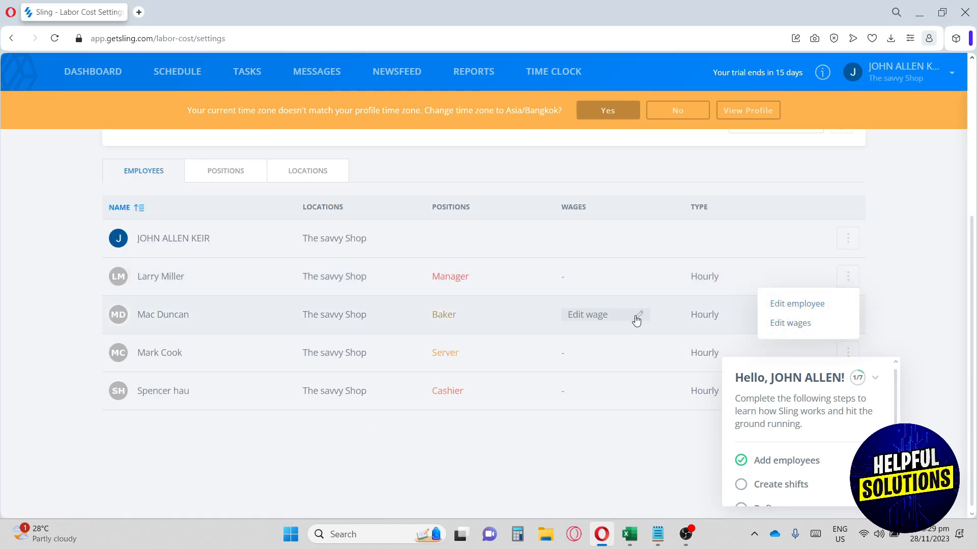
scroll(636, 320, up, 2)
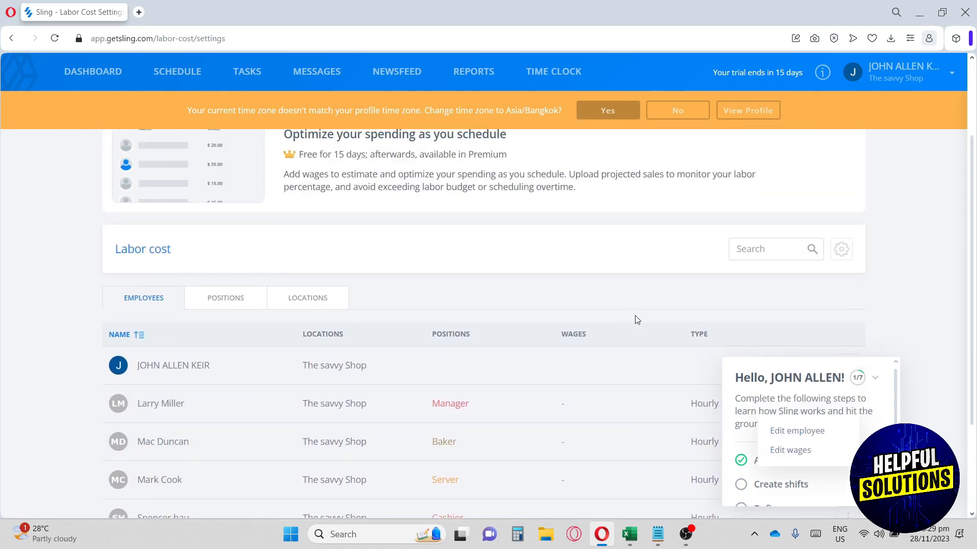
scroll(636, 320, up, 2)
click(807, 179)
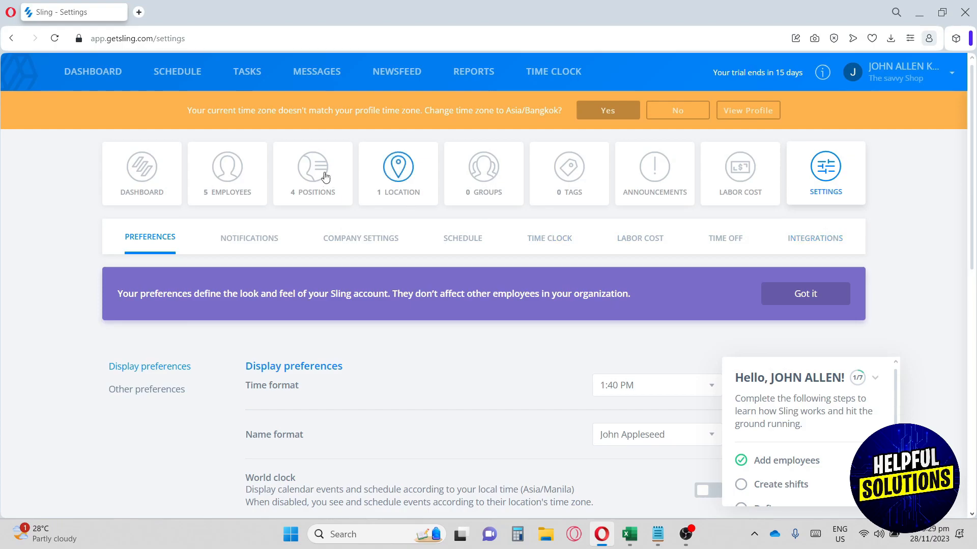
click(179, 76)
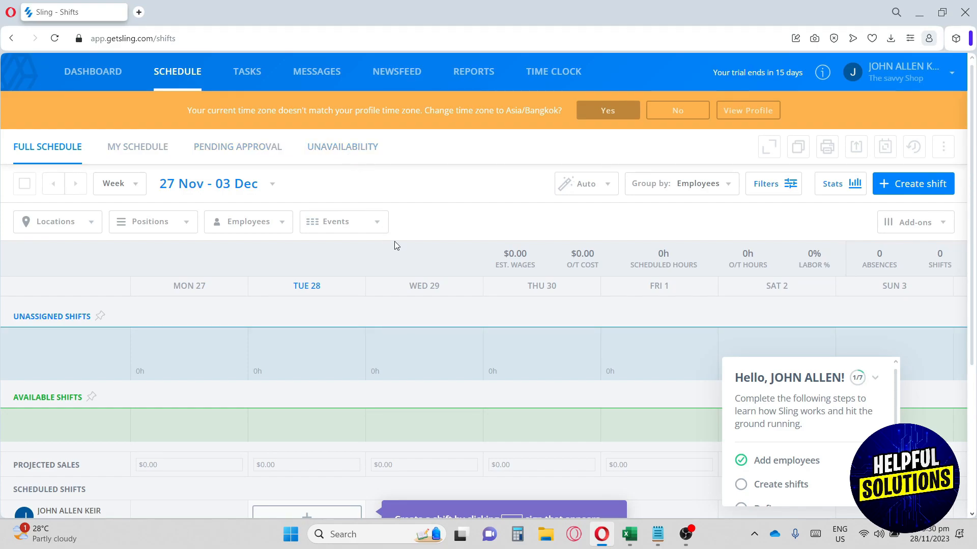
Start a Tue 28 entry for the employee with a 30min break, another employee added, publishing on.
scroll(395, 242, down, 2)
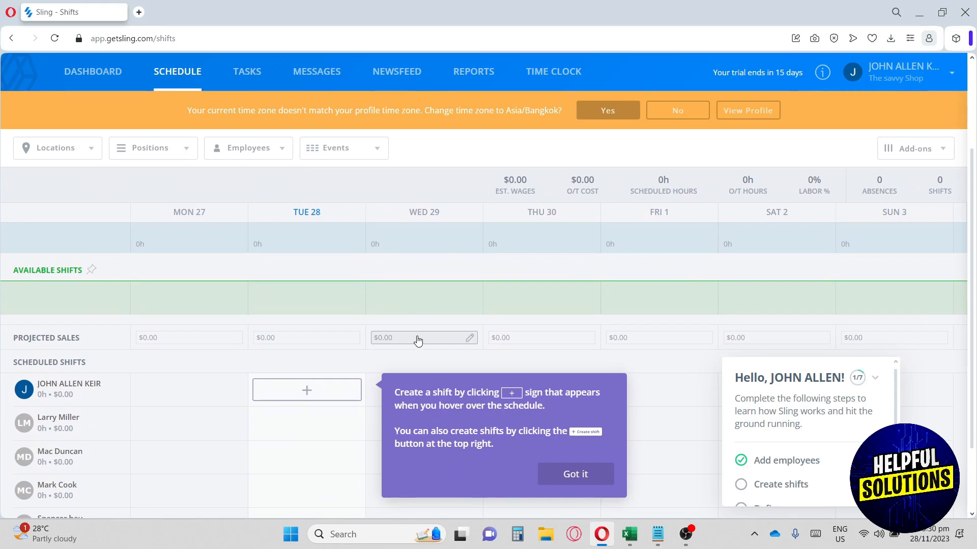
scroll(414, 319, down, 1)
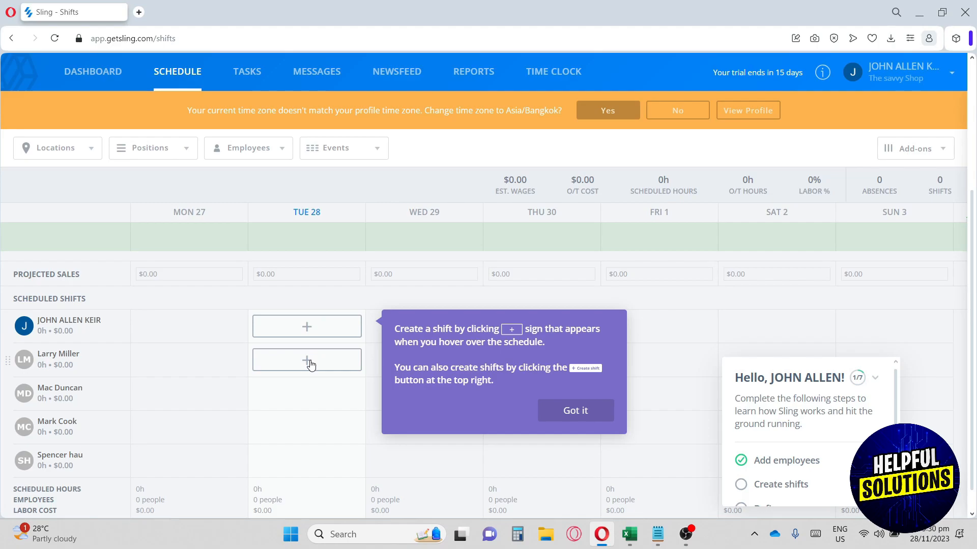
click(308, 360)
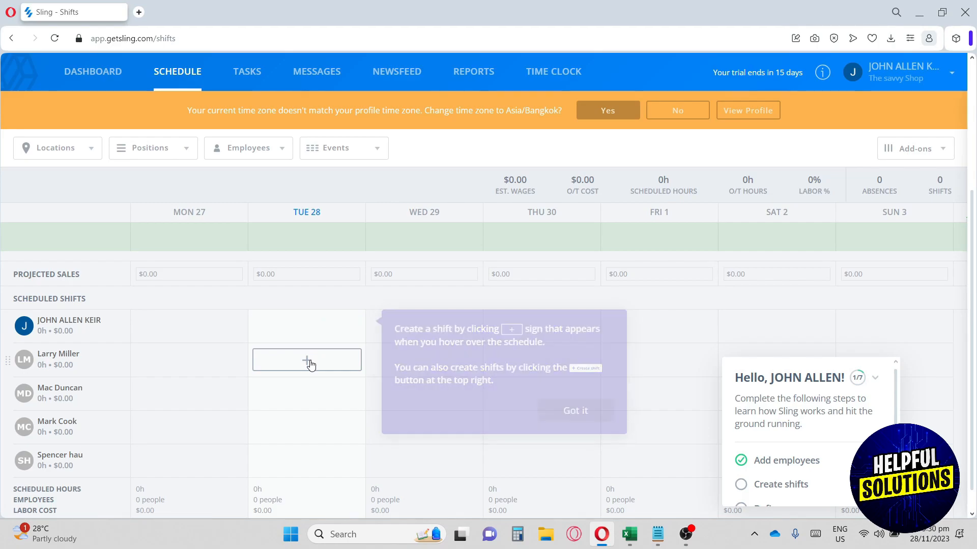
click(643, 243)
click(621, 345)
click(424, 370)
click(462, 425)
click(414, 399)
click(441, 369)
Create and save a shift template named 'Cashflow'.
click(391, 170)
click(466, 403)
click(451, 236)
text(Cashflow)
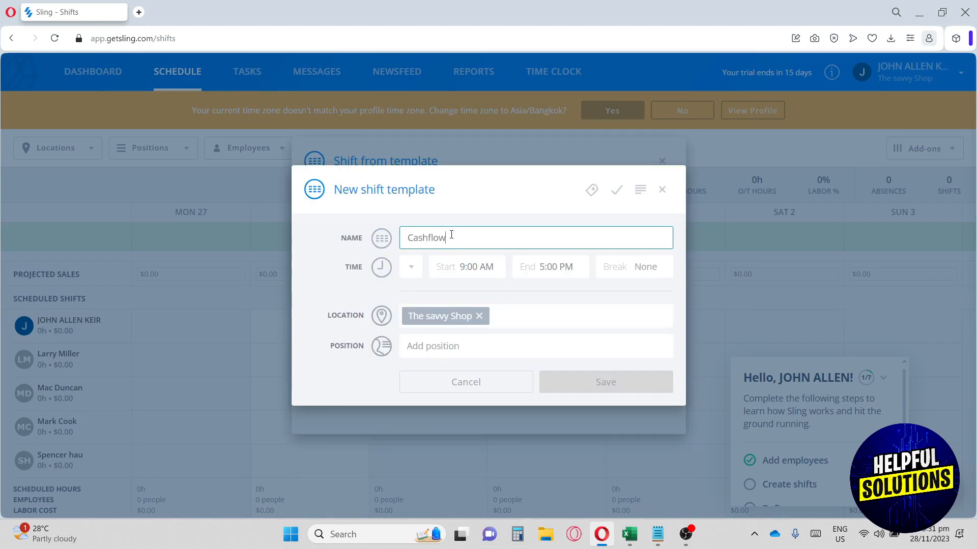
click(605, 381)
Add the employee's time off with the comment 'Pls report when you are done'.
click(469, 170)
text(Pls report when you are done)
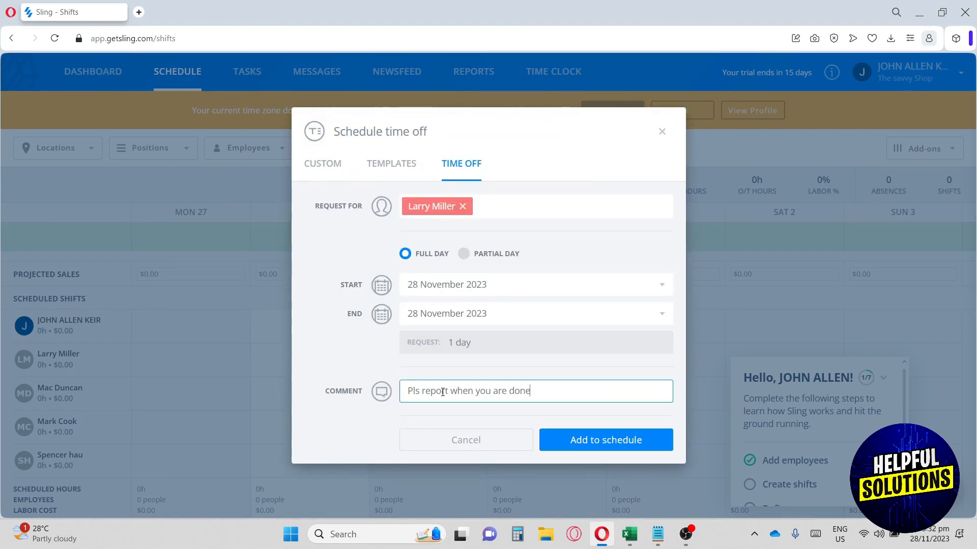
click(594, 442)
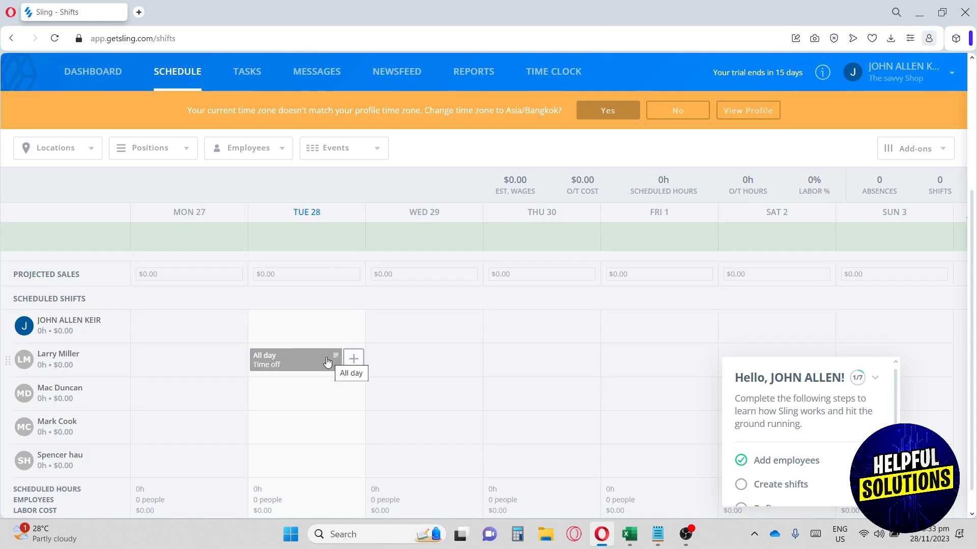
scroll(327, 362, down, 1)
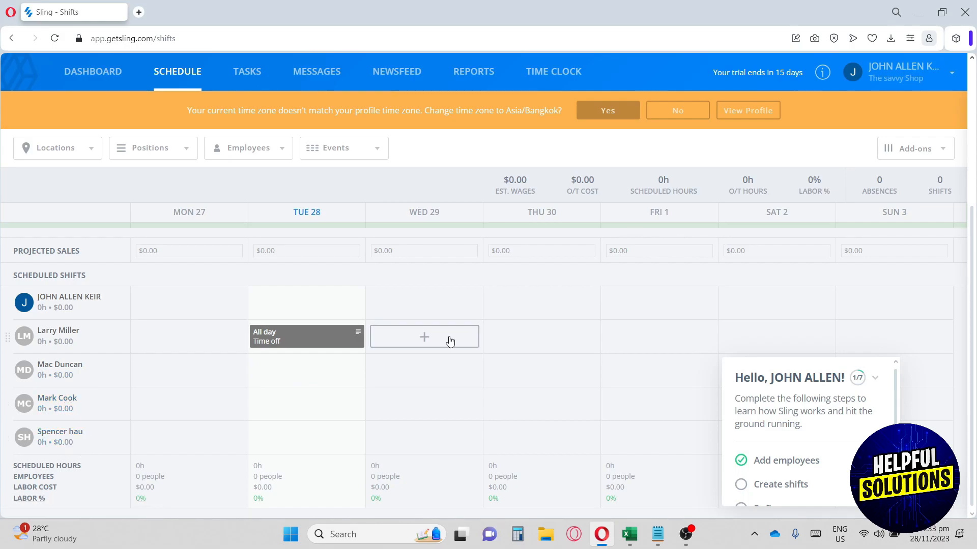
scroll(458, 349, up, 1)
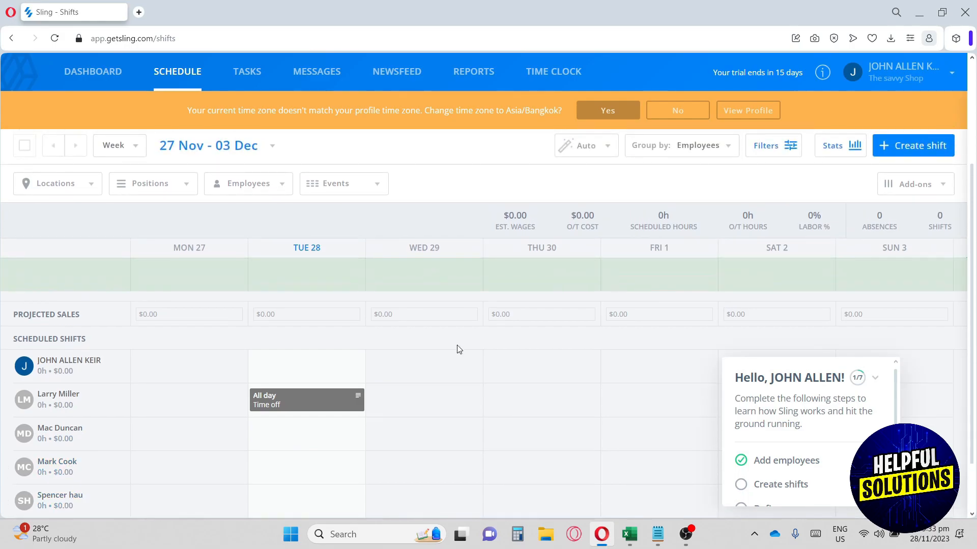
Visit Tasks, Messages and Newsfeed, ending on the Reports section's labor report.
click(247, 71)
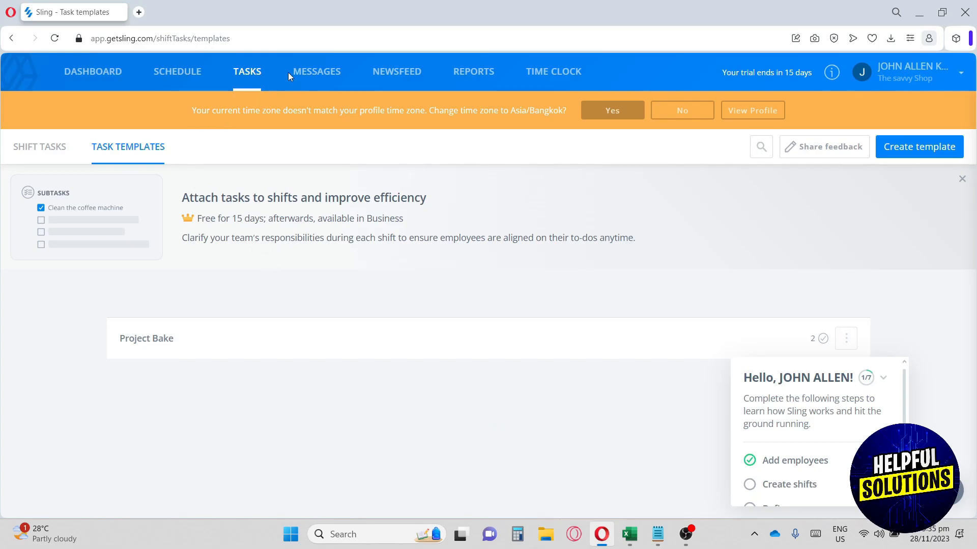
click(320, 74)
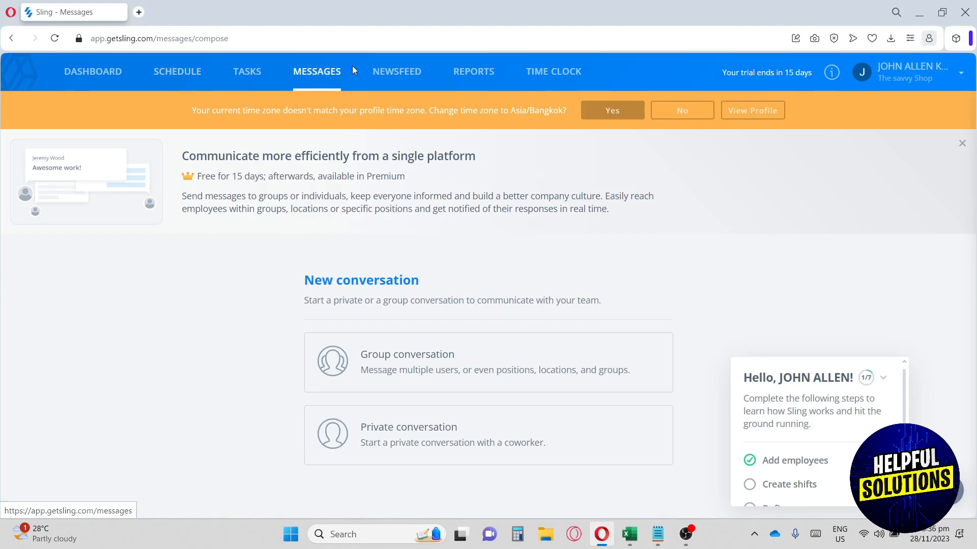
click(386, 74)
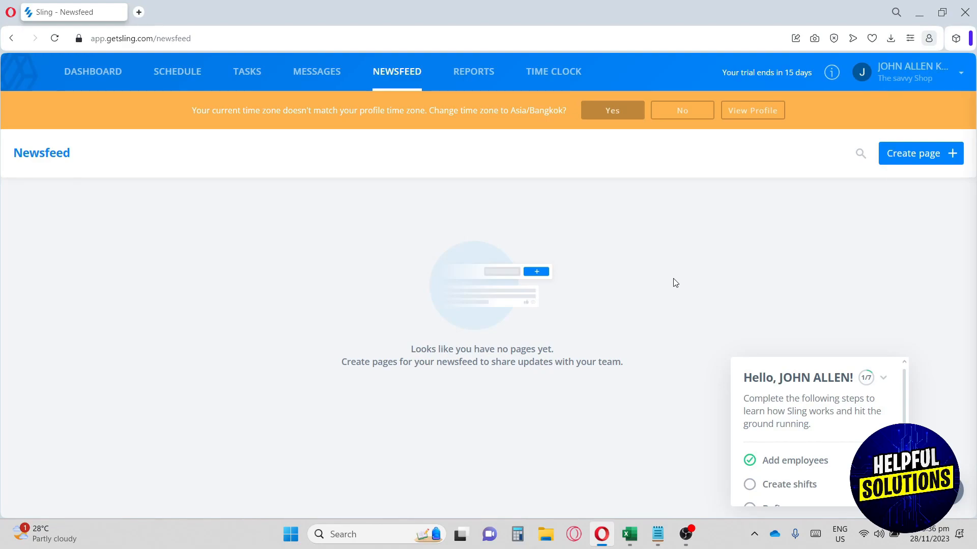
click(476, 73)
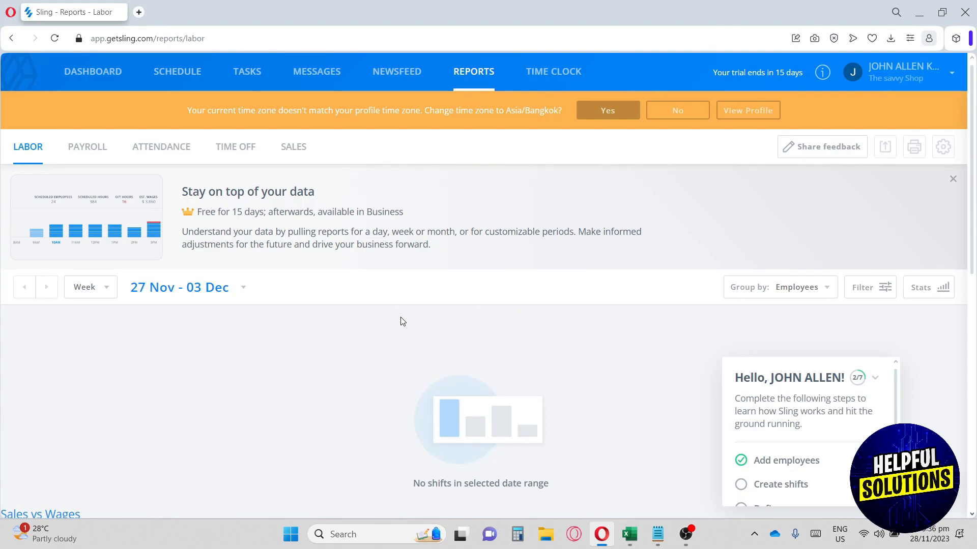
View the Payroll, Attendance and Time Off reports, then return to the Labor report.
scroll(403, 322, down, 1)
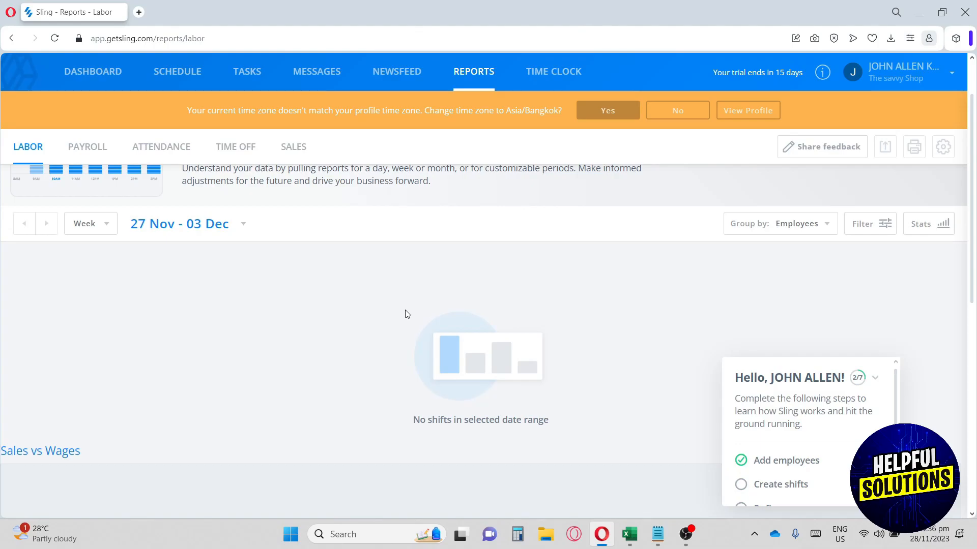
scroll(409, 311, up, 1)
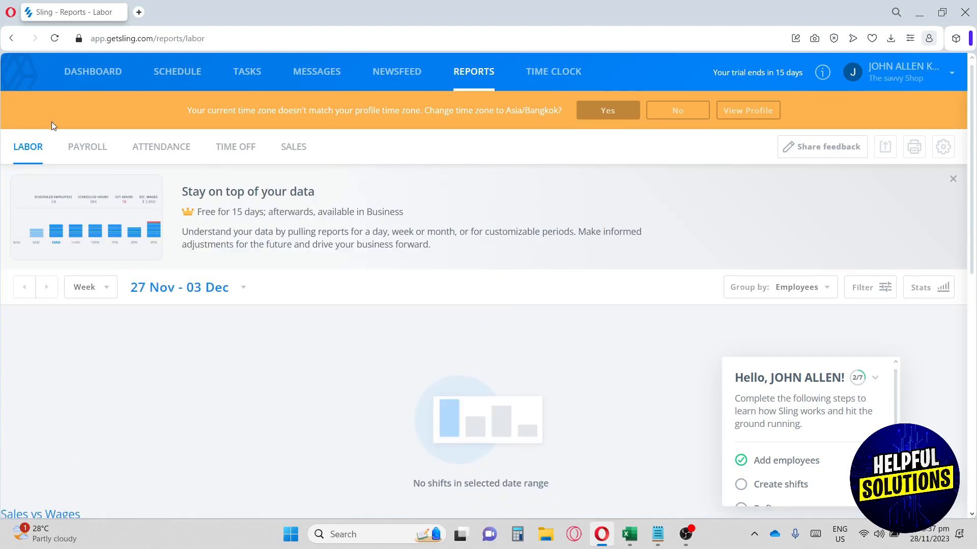
click(81, 155)
click(171, 153)
click(242, 147)
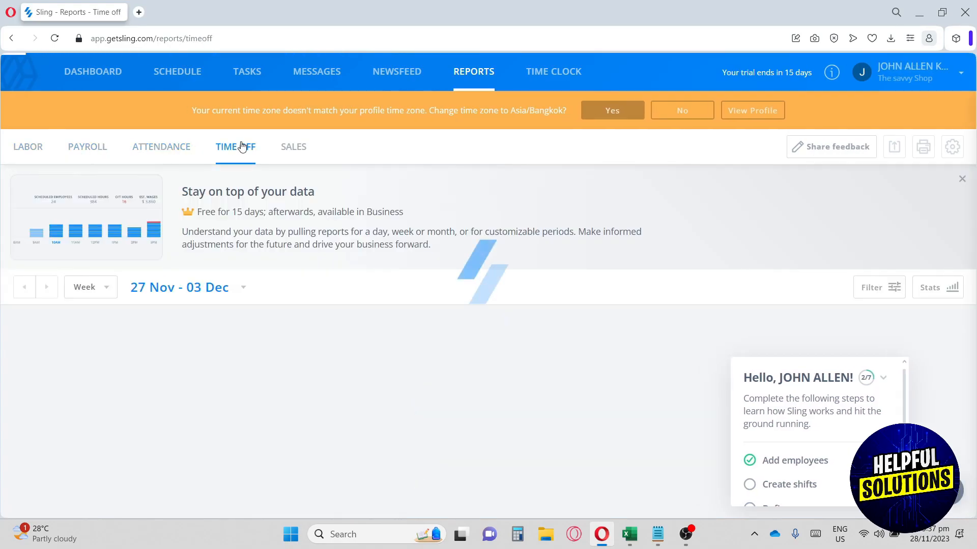
click(51, 150)
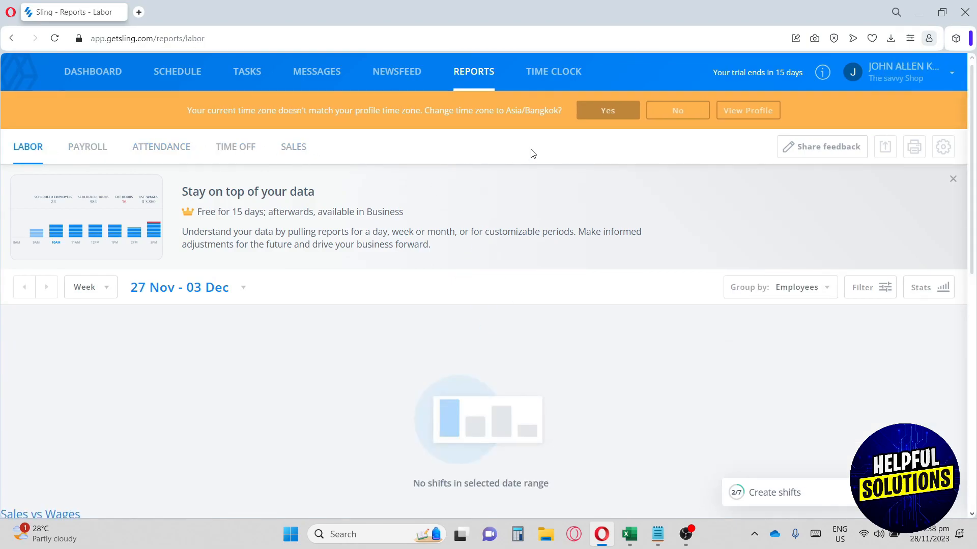
Open the Time Clock timesheets and check the reporting period and grouping options.
click(555, 75)
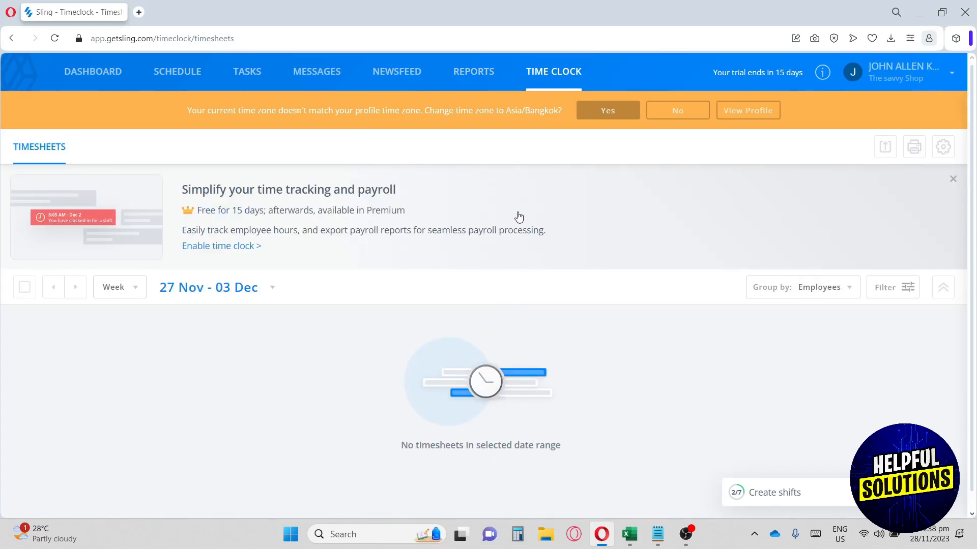
scroll(518, 217, down, 1)
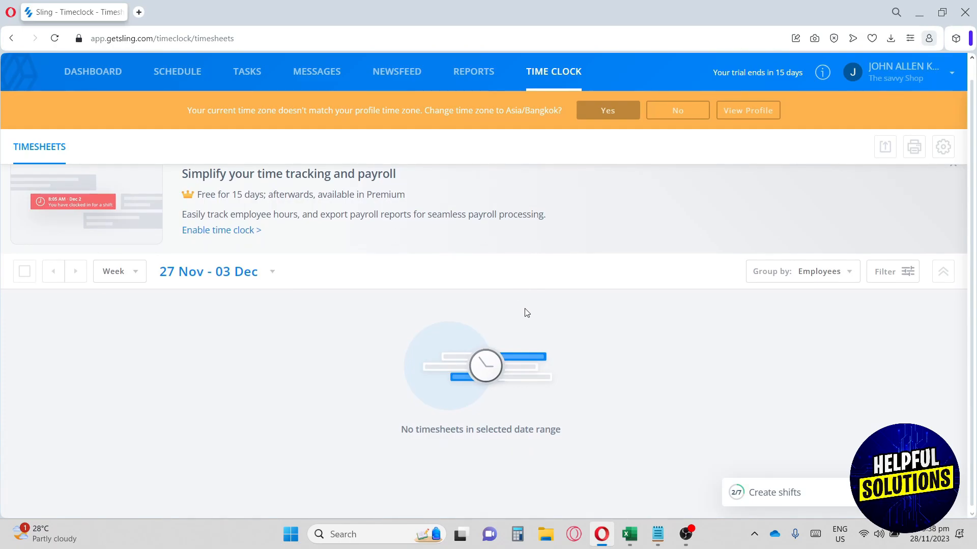
click(127, 272)
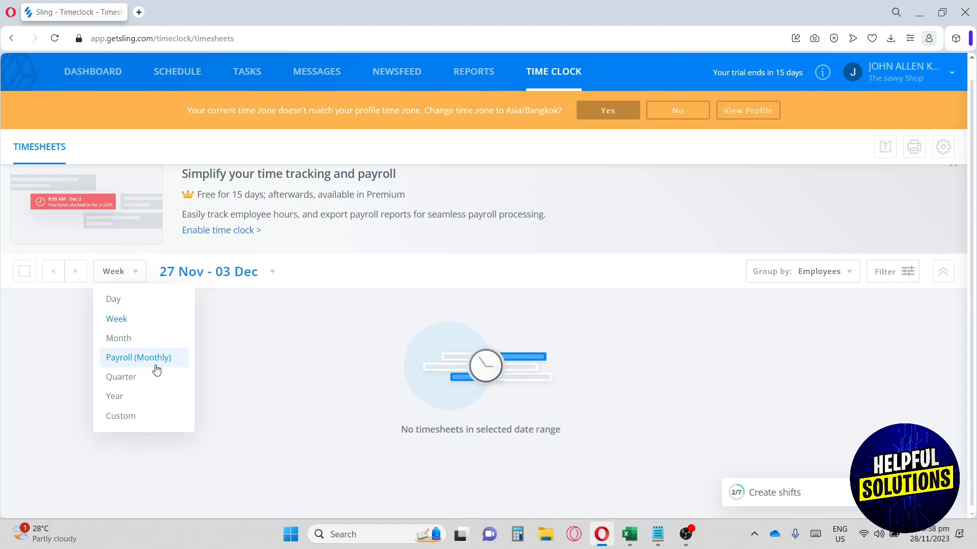
click(773, 278)
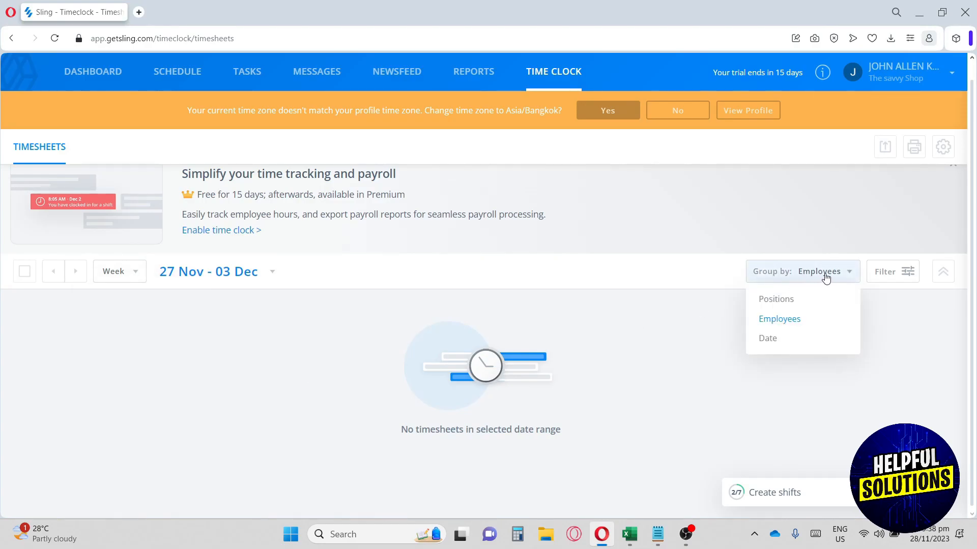